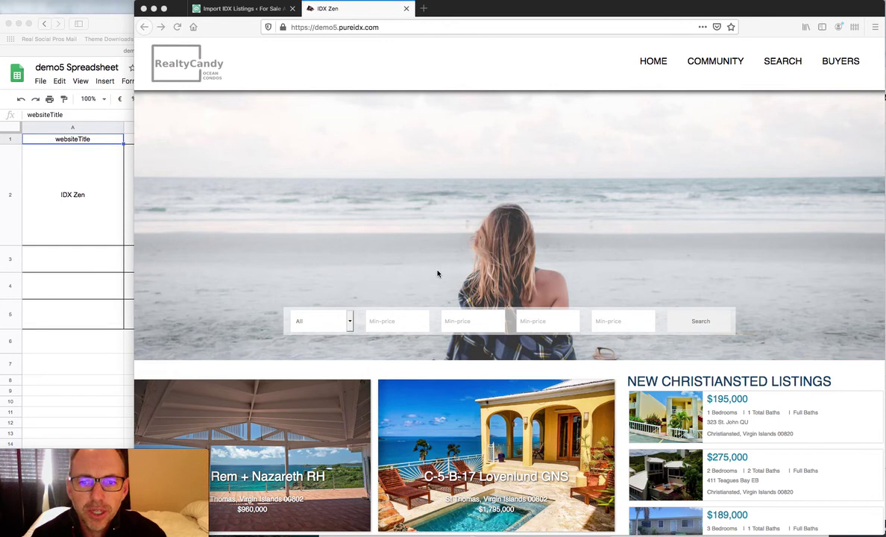
Step: Look through the demo5.pureidx.com home page, from the search banner and featured listings to the popular searches, area section and footer
{"action": "scroll", "coordinate": [438, 273], "scroll_direction": "down", "scroll_amount": 2}
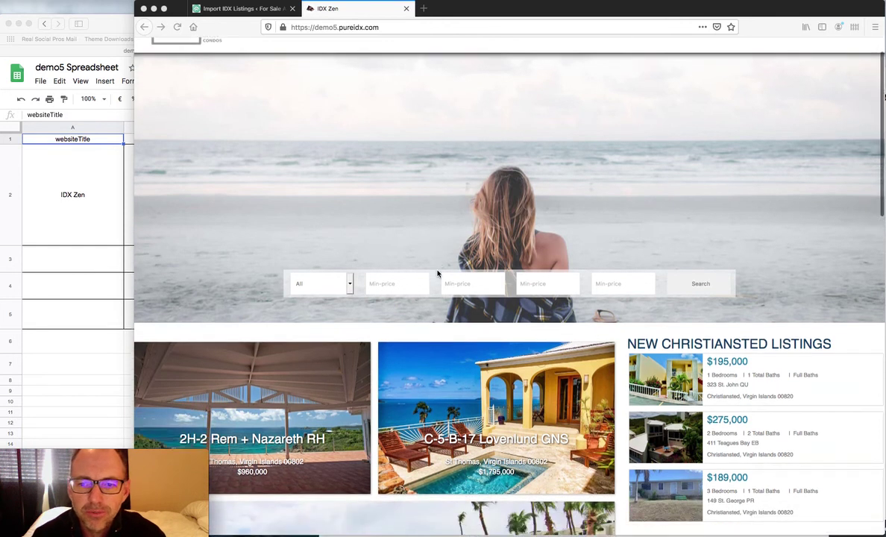
{"action": "scroll", "coordinate": [437, 275], "scroll_direction": "up", "scroll_amount": 2}
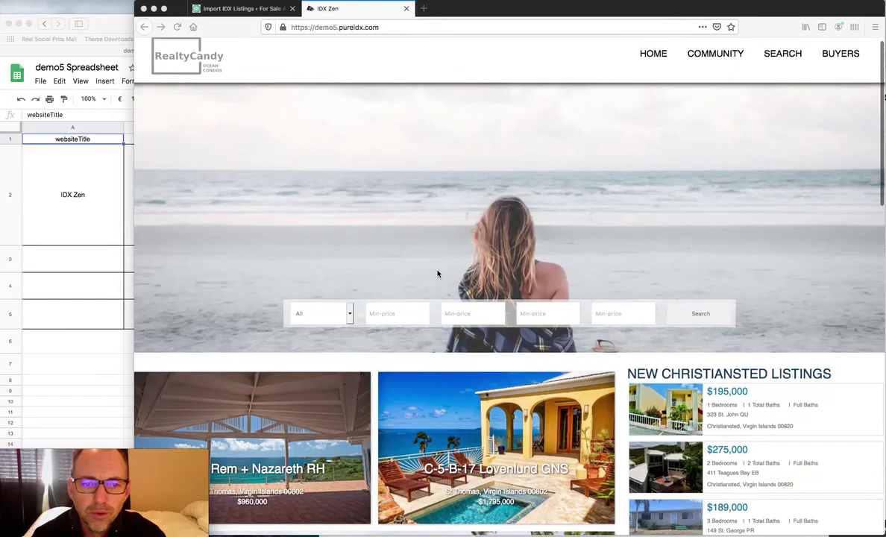
{"action": "left_click", "coordinate": [418, 358]}
{"action": "scroll", "coordinate": [423, 355], "scroll_direction": "down", "scroll_amount": 5}
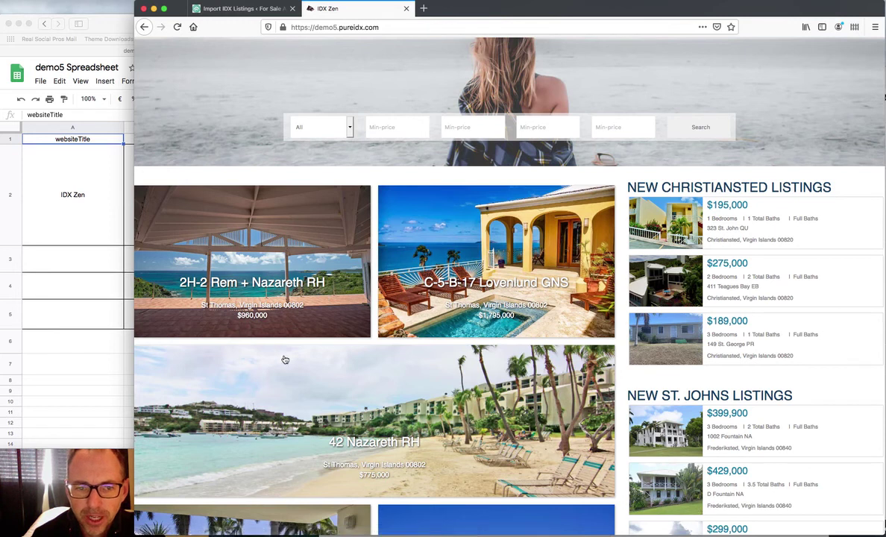
{"action": "scroll", "coordinate": [285, 361], "scroll_direction": "down", "scroll_amount": 5}
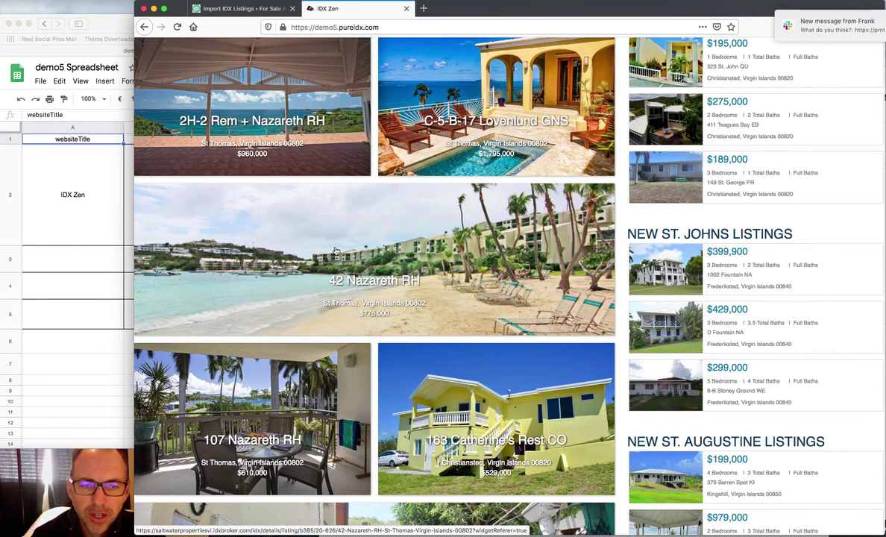
{"action": "scroll", "coordinate": [302, 171], "scroll_direction": "down", "scroll_amount": 5}
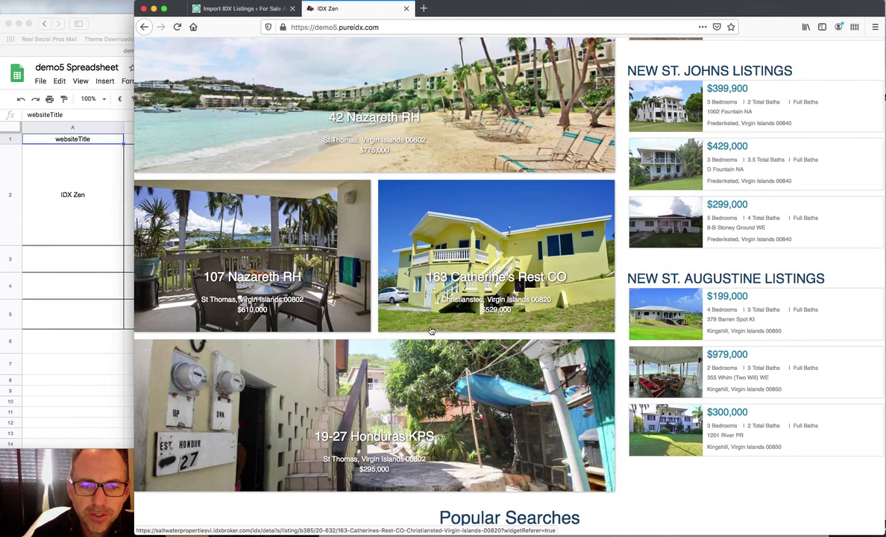
{"action": "scroll", "coordinate": [430, 331], "scroll_direction": "down", "scroll_amount": 1}
{"action": "scroll", "coordinate": [431, 331], "scroll_direction": "down", "scroll_amount": 3}
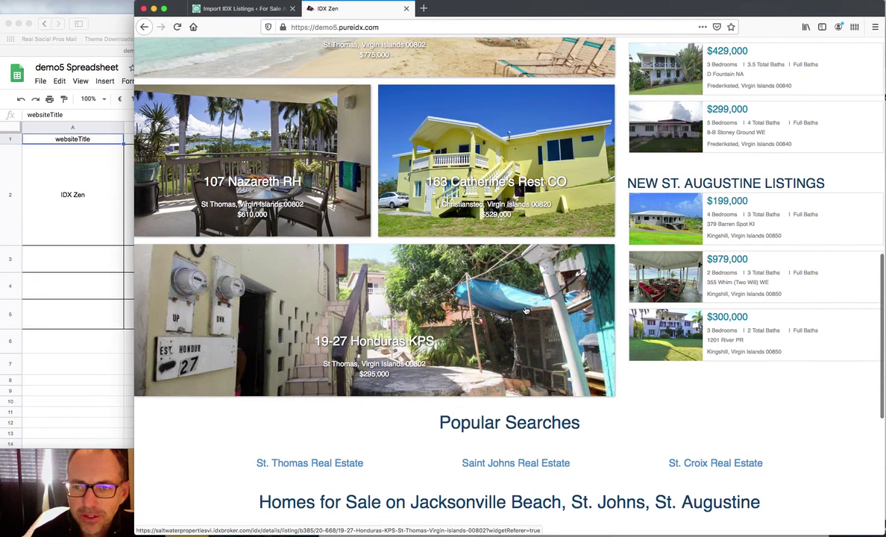
{"action": "scroll", "coordinate": [515, 294], "scroll_direction": "up", "scroll_amount": 4}
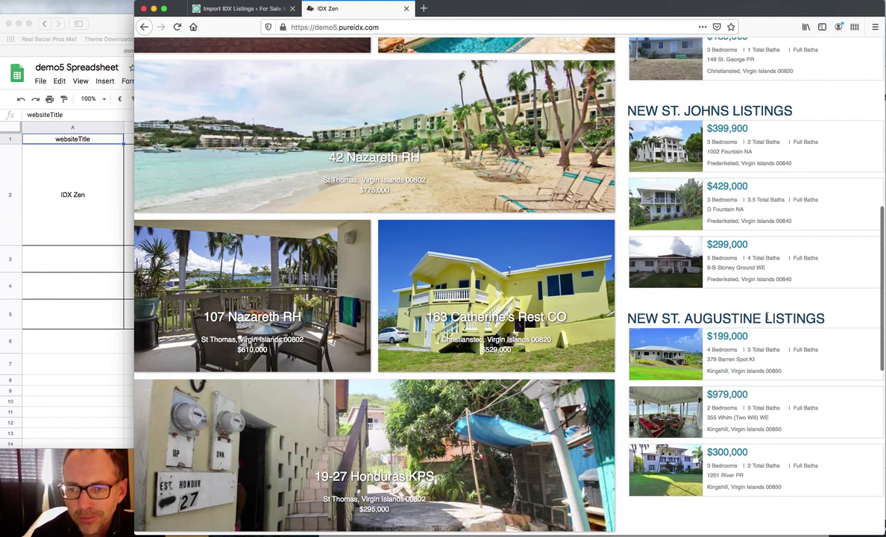
{"action": "scroll", "coordinate": [706, 212], "scroll_direction": "up", "scroll_amount": 5}
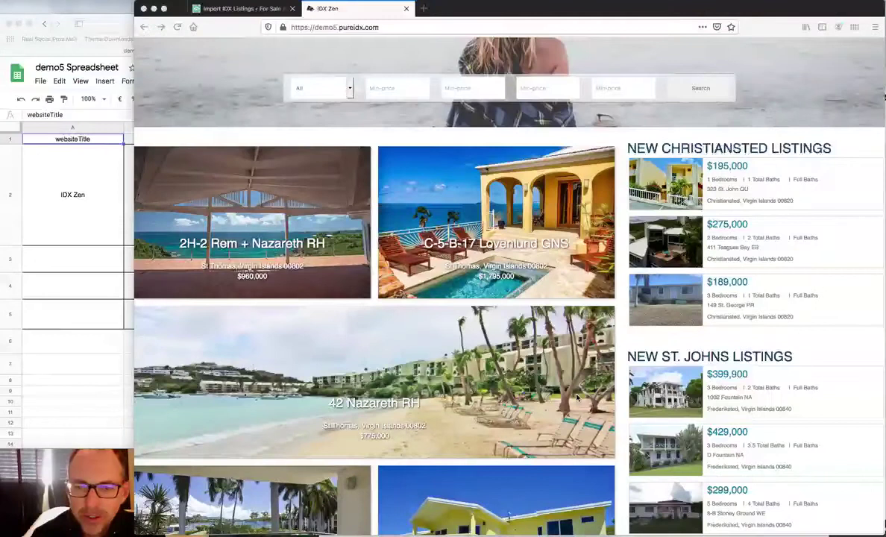
{"action": "scroll", "coordinate": [577, 398], "scroll_direction": "down", "scroll_amount": 4}
{"action": "scroll", "coordinate": [576, 398], "scroll_direction": "down", "scroll_amount": 8}
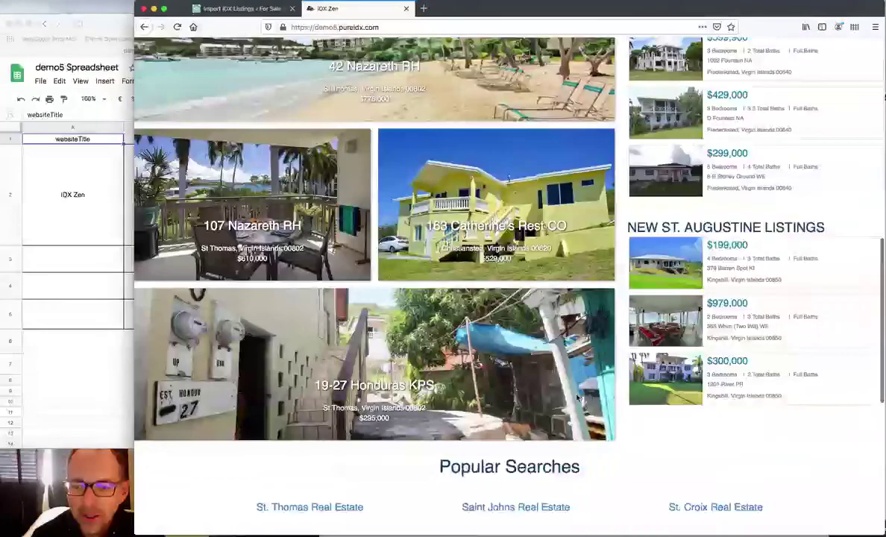
{"action": "scroll", "coordinate": [576, 398], "scroll_direction": "down", "scroll_amount": 1}
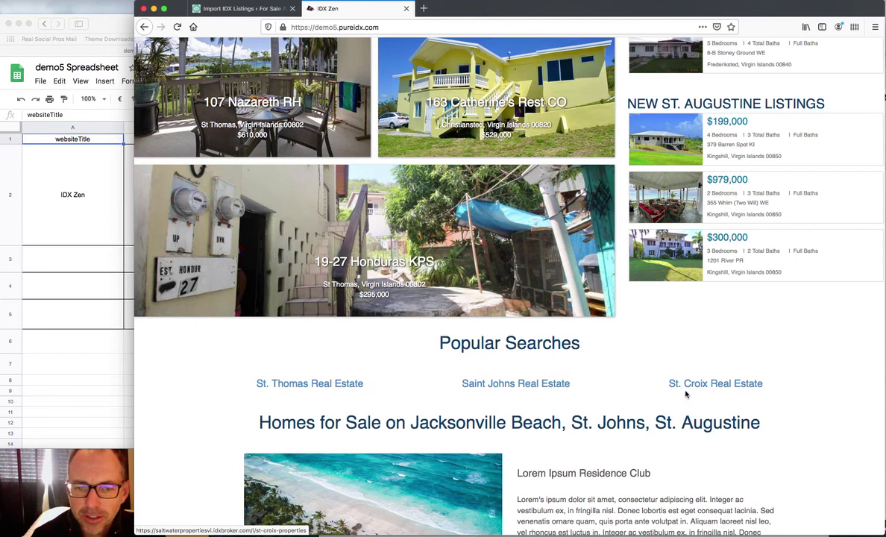
{"action": "scroll", "coordinate": [690, 394], "scroll_direction": "down", "scroll_amount": 5}
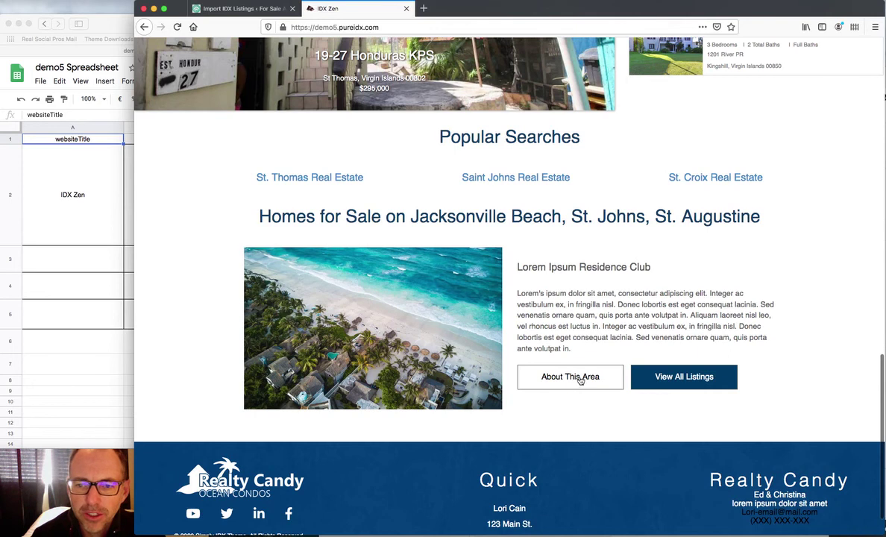
{"action": "scroll", "coordinate": [567, 446], "scroll_direction": "down", "scroll_amount": 1}
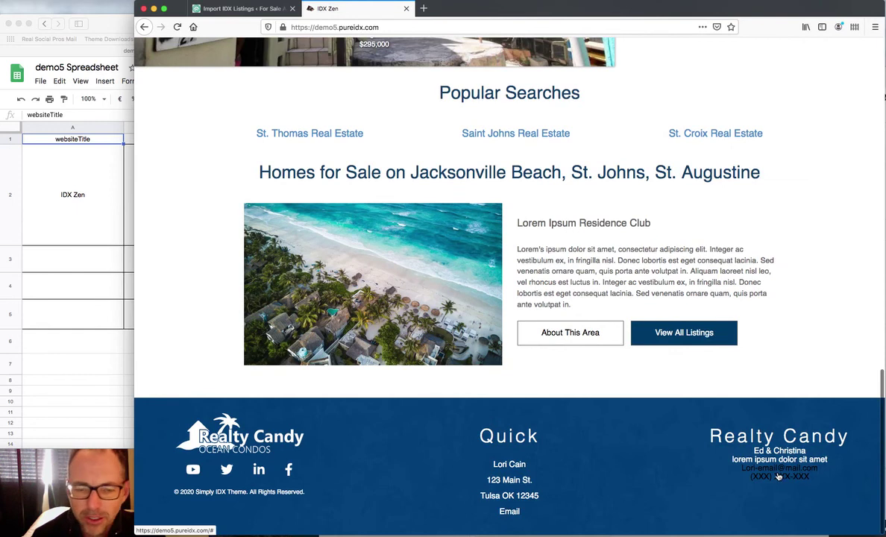
{"action": "scroll", "coordinate": [638, 343], "scroll_direction": "up", "scroll_amount": 15}
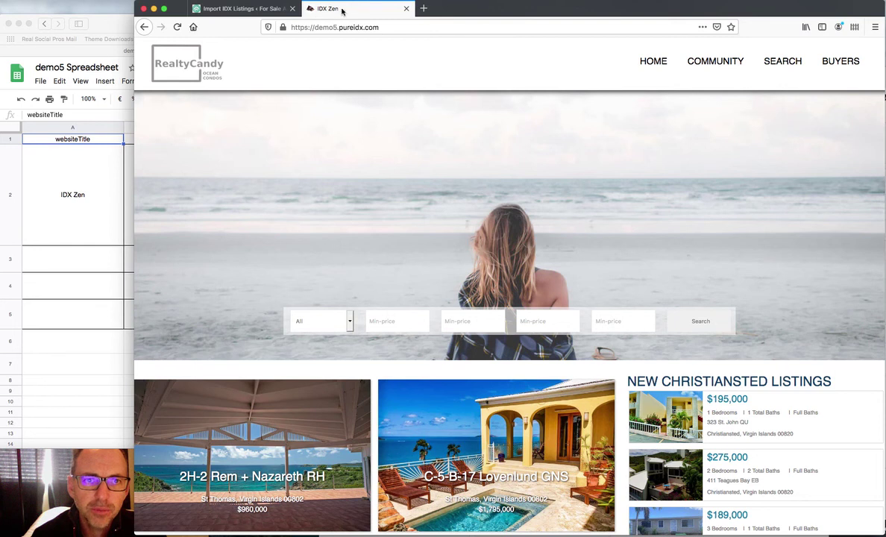
Step: In the demo5 Google Sheets spreadsheet, set the websiteTitle value to PureIDX
{"action": "left_click", "coordinate": [91, 194]}
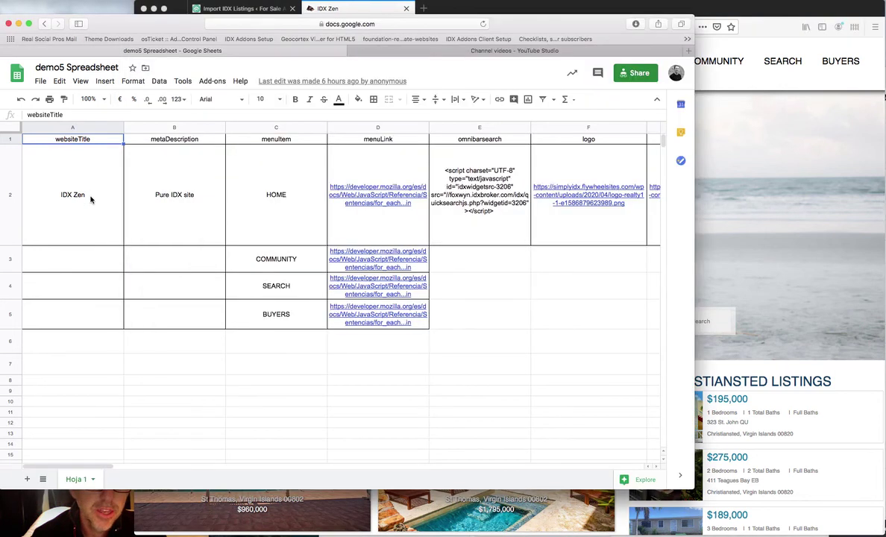
{"action": "double_click", "coordinate": [91, 199]}
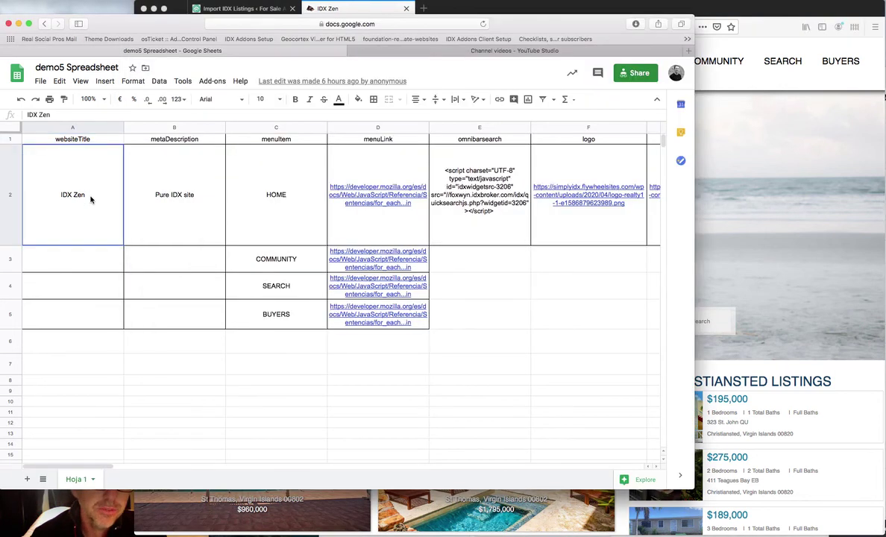
{"action": "triple_click", "coordinate": [89, 149]}
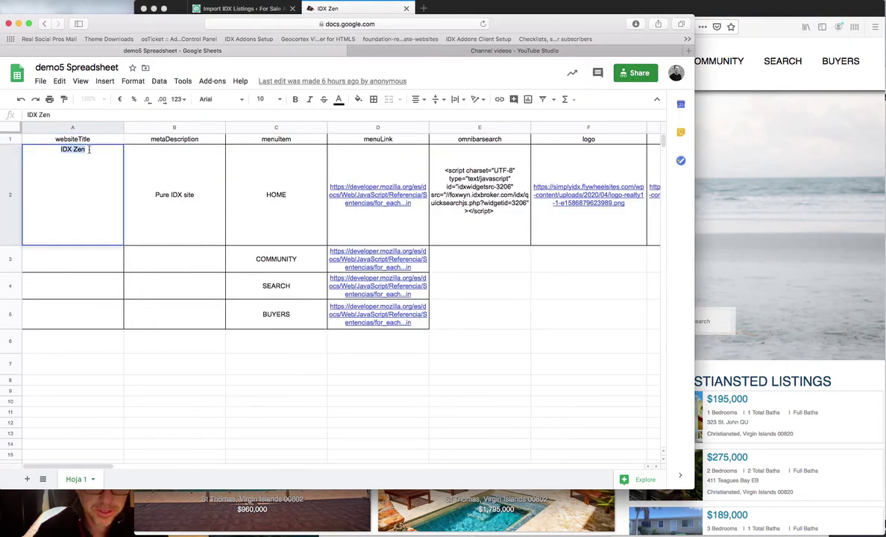
{"action": "type", "text": "PureIDX"}
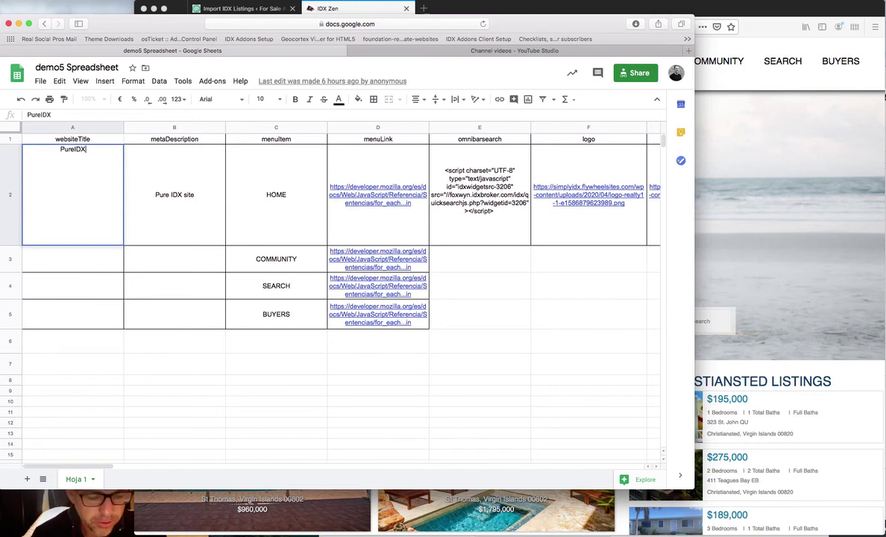
{"action": "key", "text": "Tab"}
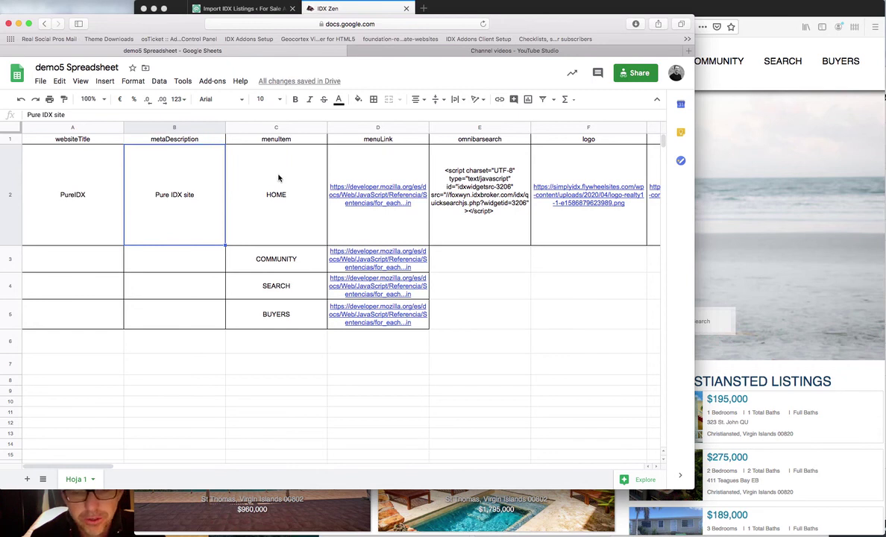
Step: Change the COMMUNITY menu item to OUR TEAM and check the menuLink, omnibarsearch and logo cells
{"action": "double_click", "coordinate": [277, 252]}
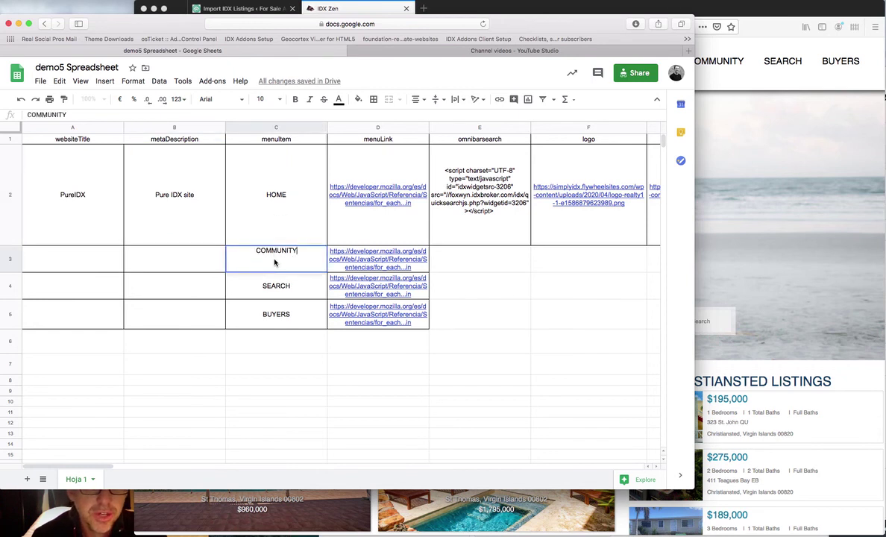
{"action": "type", "text": "Ou"}
{"action": "type", "text": "UR TEAM"}
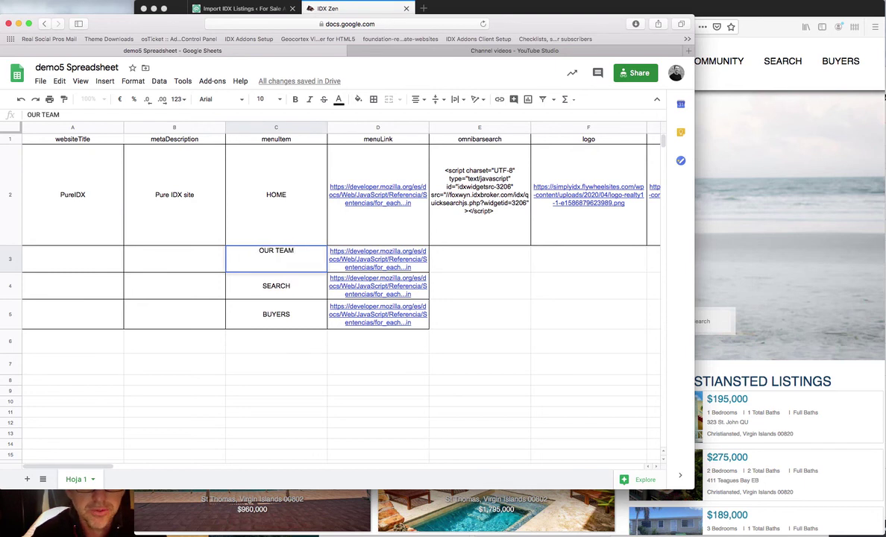
{"action": "left_click", "coordinate": [418, 267]}
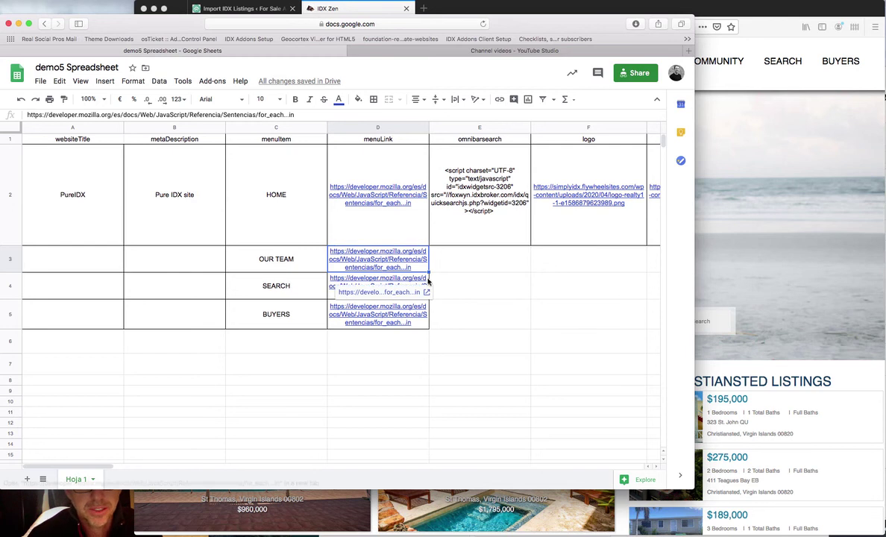
{"action": "left_click", "coordinate": [487, 237]}
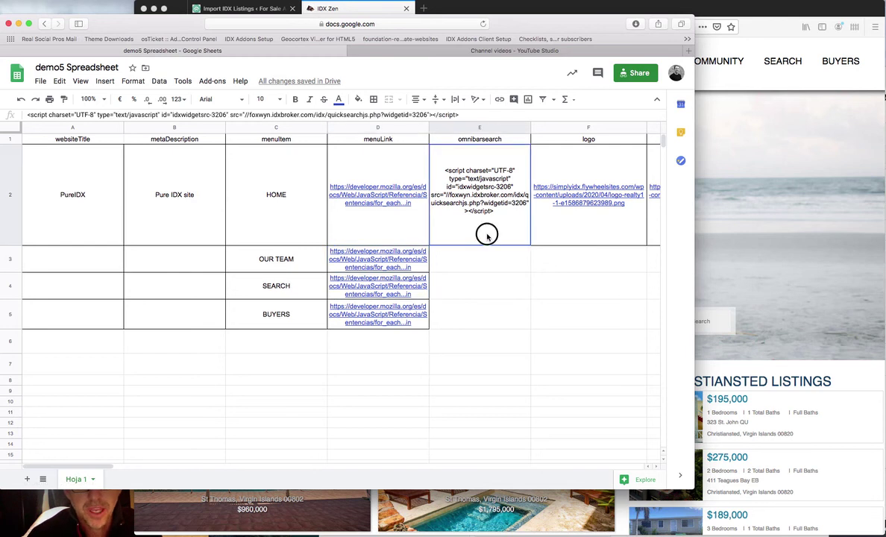
{"action": "left_click", "coordinate": [595, 243]}
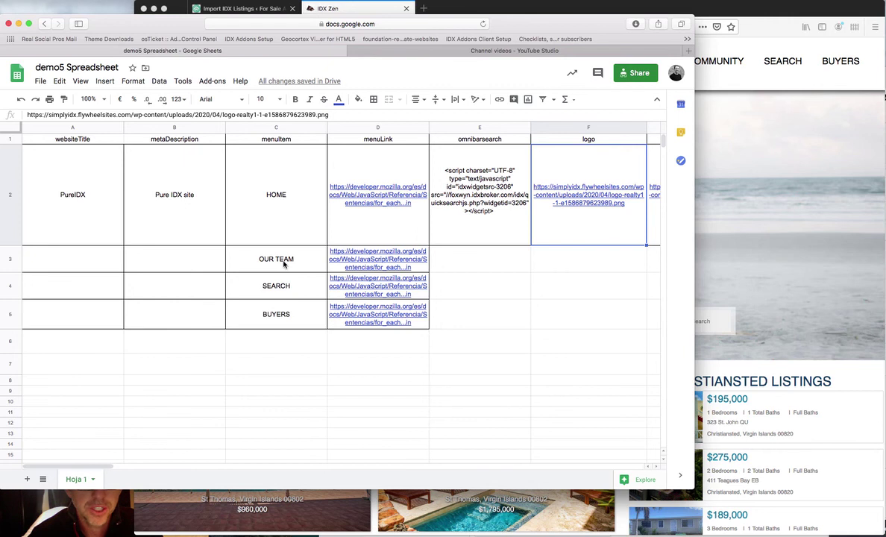
Step: Switch to Firefox, reload the demo site and check the page from the main menu to the area section
{"action": "left_click", "coordinate": [731, 370]}
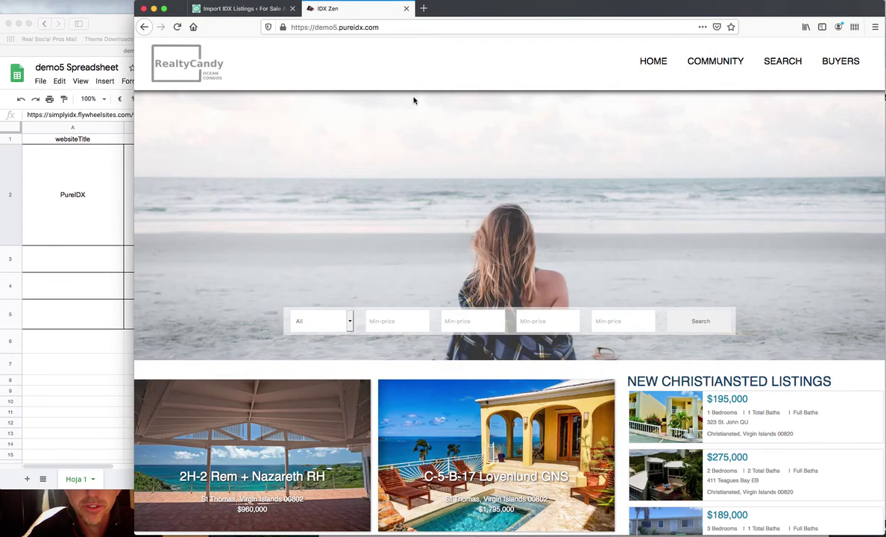
{"action": "key", "text": "super+r"}
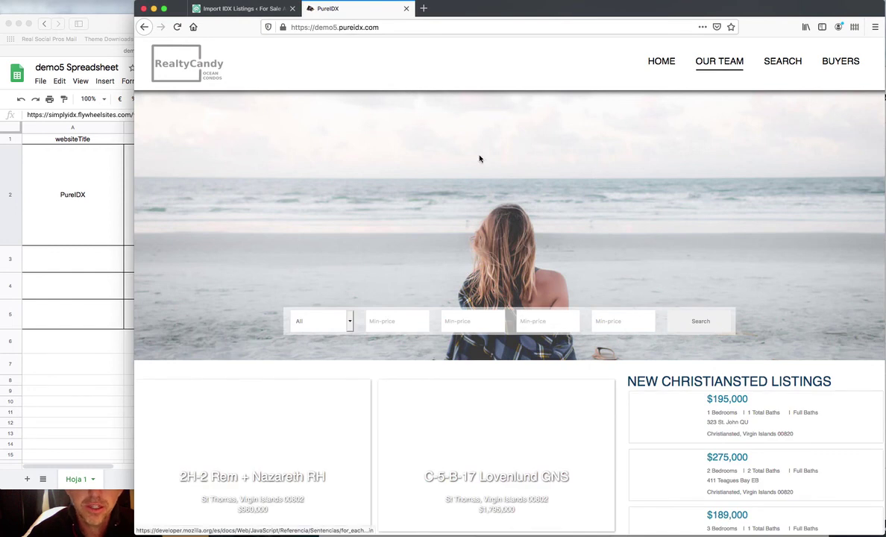
{"action": "scroll", "coordinate": [371, 287], "scroll_direction": "down", "scroll_amount": 2}
{"action": "scroll", "coordinate": [371, 281], "scroll_direction": "down", "scroll_amount": 10}
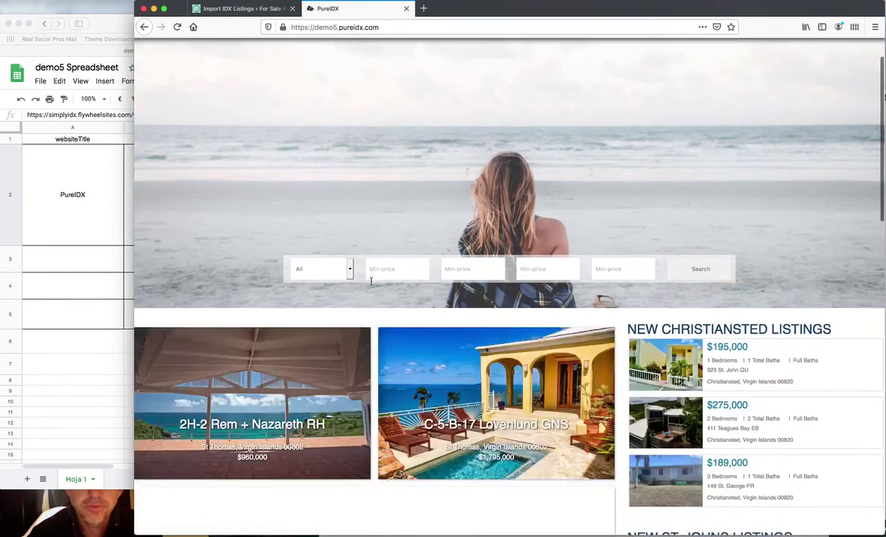
{"action": "scroll", "coordinate": [371, 283], "scroll_direction": "down", "scroll_amount": 1}
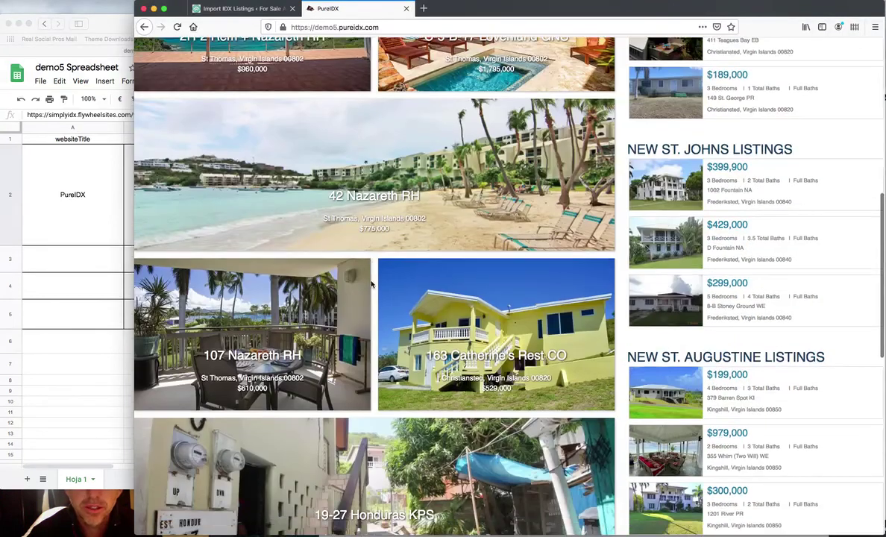
{"action": "scroll", "coordinate": [372, 284], "scroll_direction": "down", "scroll_amount": 8}
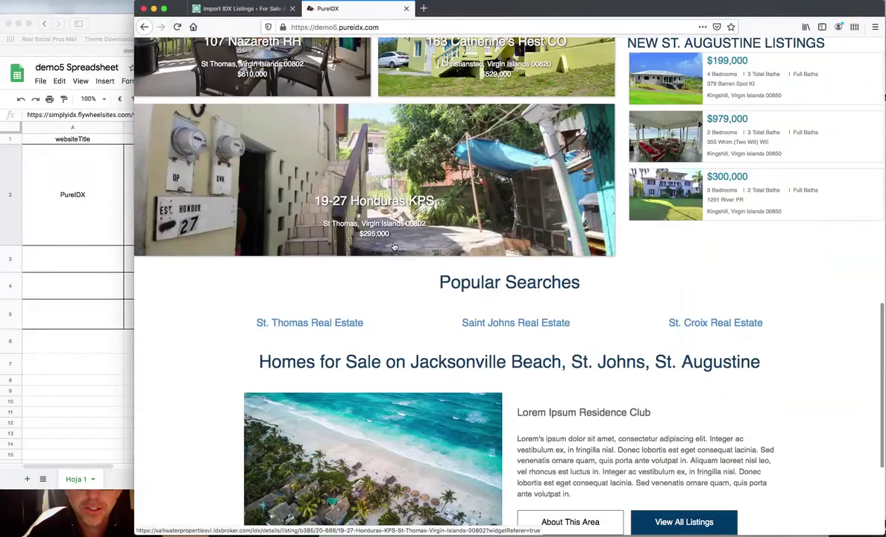
Step: Switch back to the demo5 spreadsheet and look through the row 2 cells from logo through the price range widgets to communityName1
{"action": "left_click", "coordinate": [108, 309]}
{"action": "scroll", "coordinate": [439, 348], "scroll_direction": "right", "scroll_amount": 5}
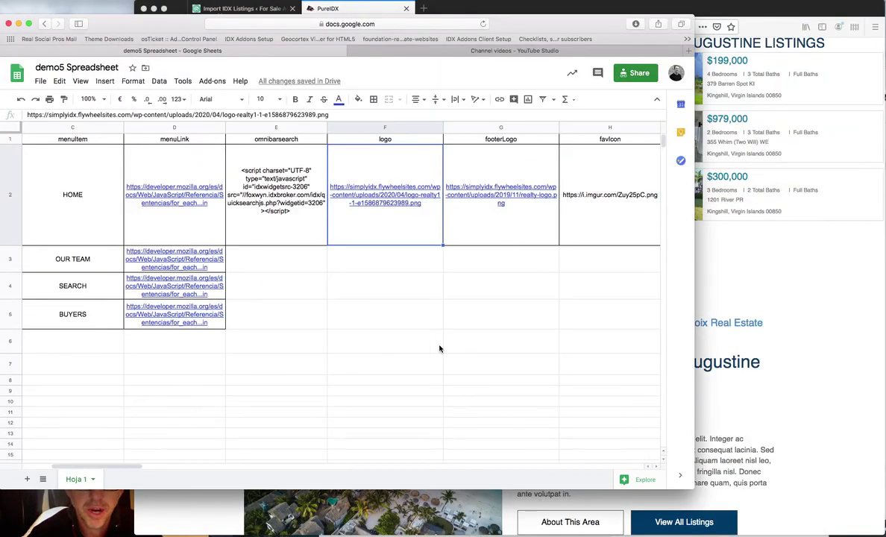
{"action": "mouse_move", "coordinate": [427, 241]}
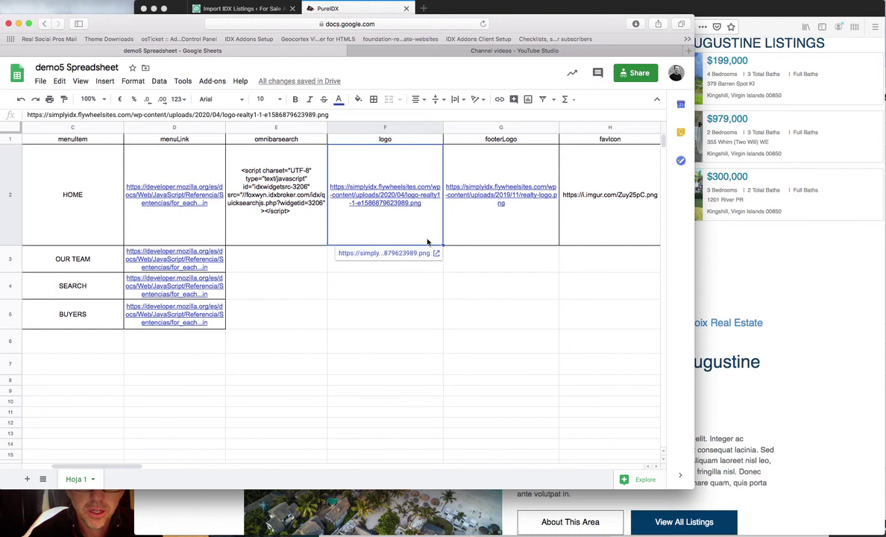
{"action": "key", "text": "Right"}
{"action": "key", "text": "Right"}
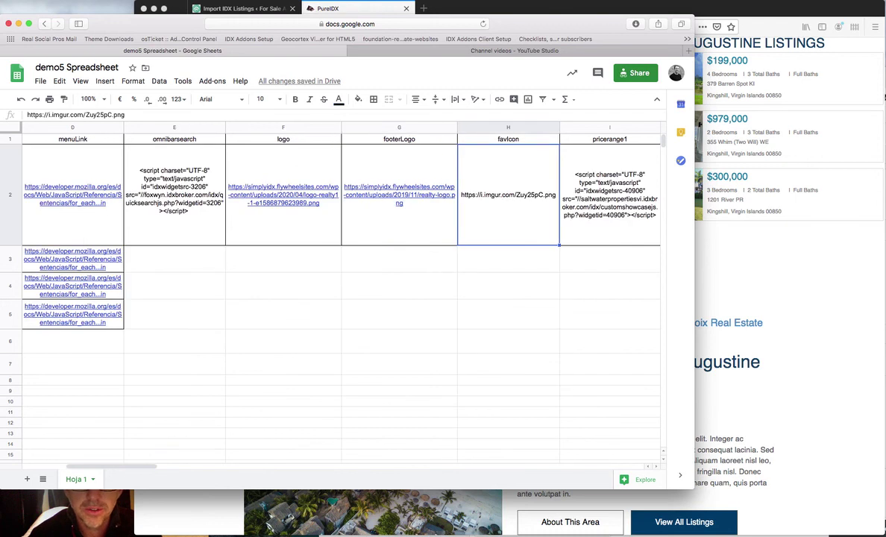
{"action": "key", "text": "Right"}
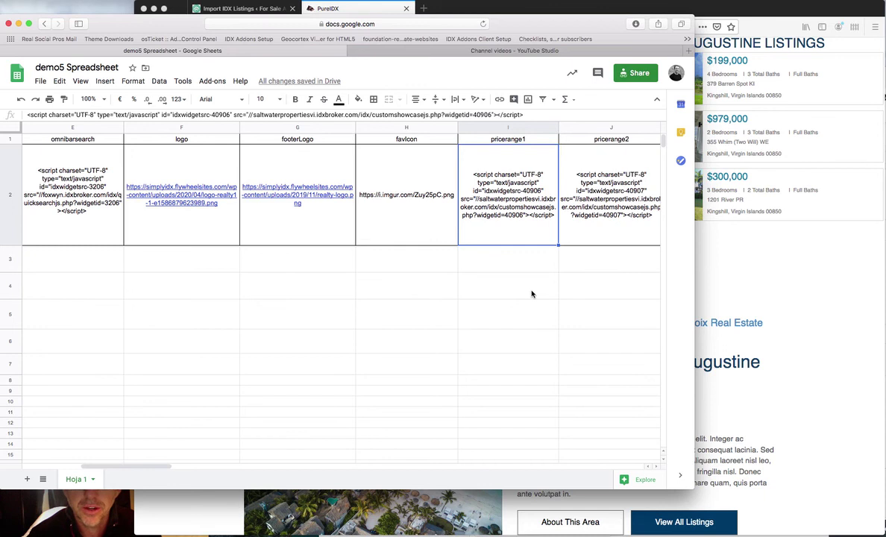
{"action": "key", "text": "Right"}
{"action": "key", "text": "Right"}
{"action": "key", "text": "Right"}
{"action": "key", "text": "Right"}
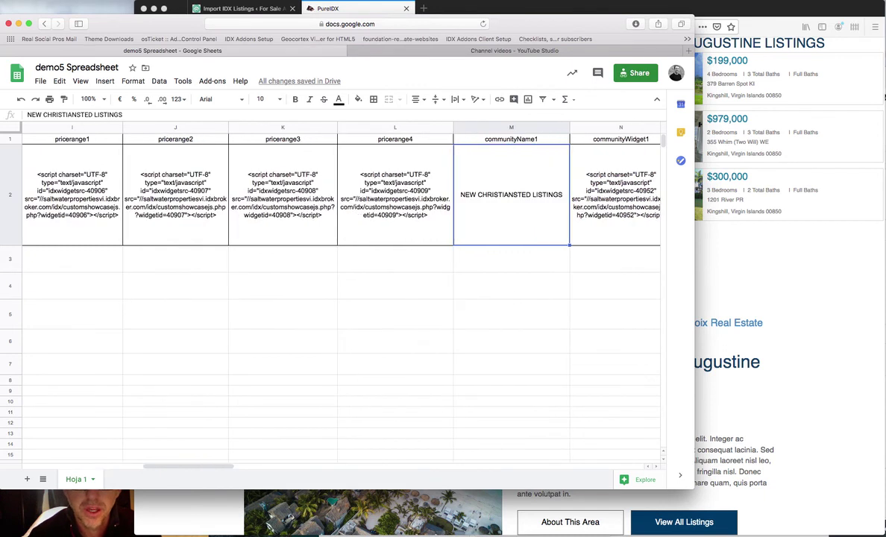
Step: Change the communityName1 value to NEW MIAMI LISTINGS
{"action": "double_click", "coordinate": [503, 195]}
{"action": "double_click", "coordinate": [502, 148]}
{"action": "type", "text": "MIA"}
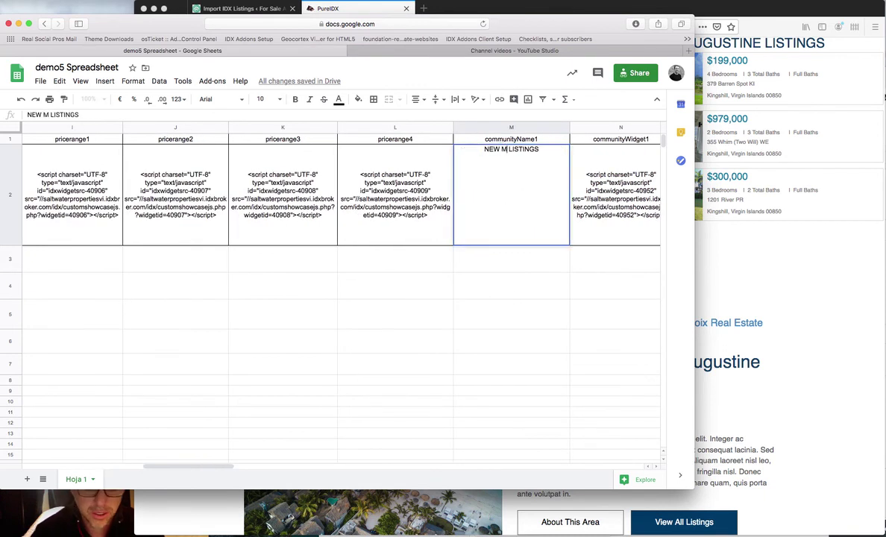
{"action": "type", "text": "MI"}
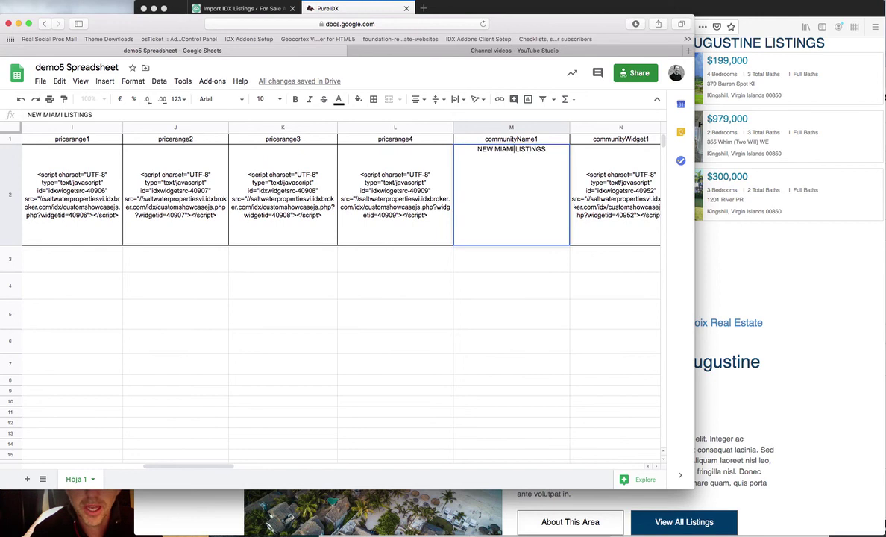
{"action": "left_click", "coordinate": [610, 224]}
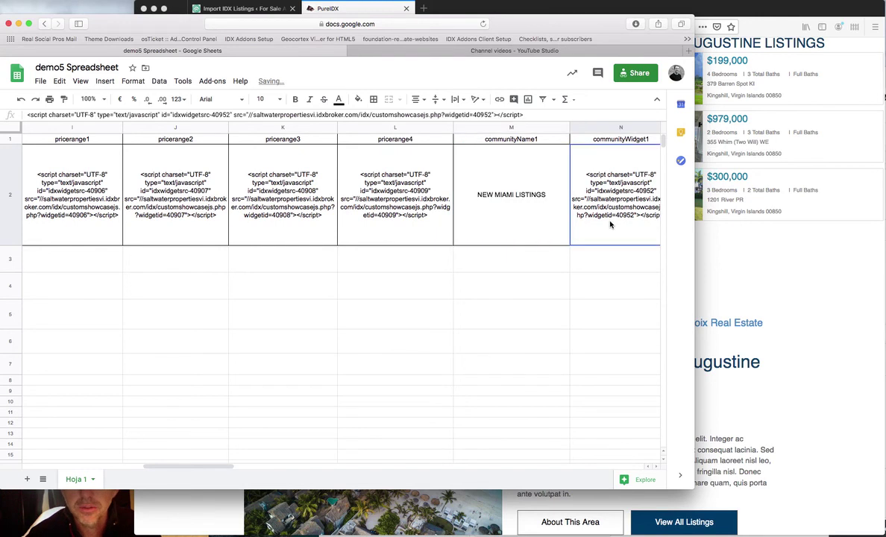
Step: Change the first popularSearch entry to Seattle Real Estate
{"action": "scroll", "coordinate": [610, 224], "scroll_direction": "right", "scroll_amount": 5}
{"action": "left_click_drag", "start_coordinate": [321, 467], "coordinate": [356, 467]}
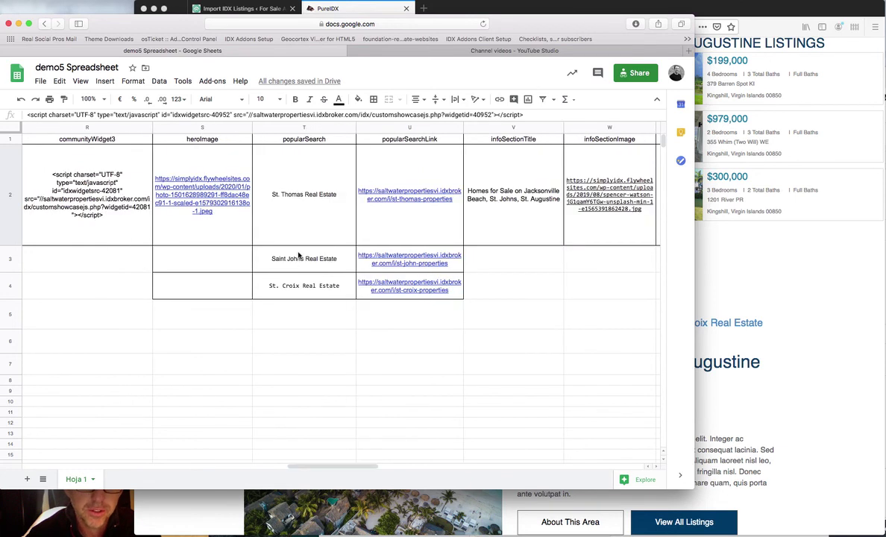
{"action": "left_click", "coordinate": [293, 193]}
{"action": "double_click", "coordinate": [302, 199]}
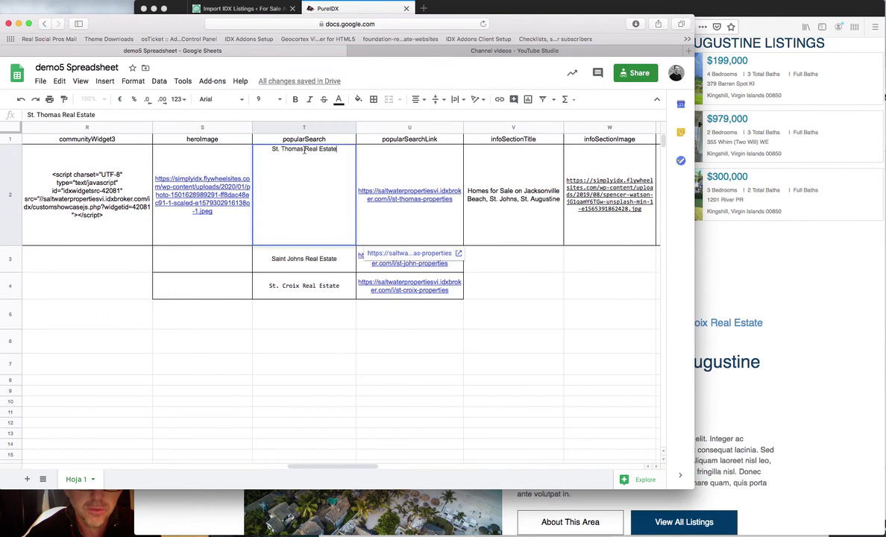
{"action": "left_click_drag", "start_coordinate": [304, 150], "coordinate": [272, 148]}
{"action": "type", "text": "Seattle"}
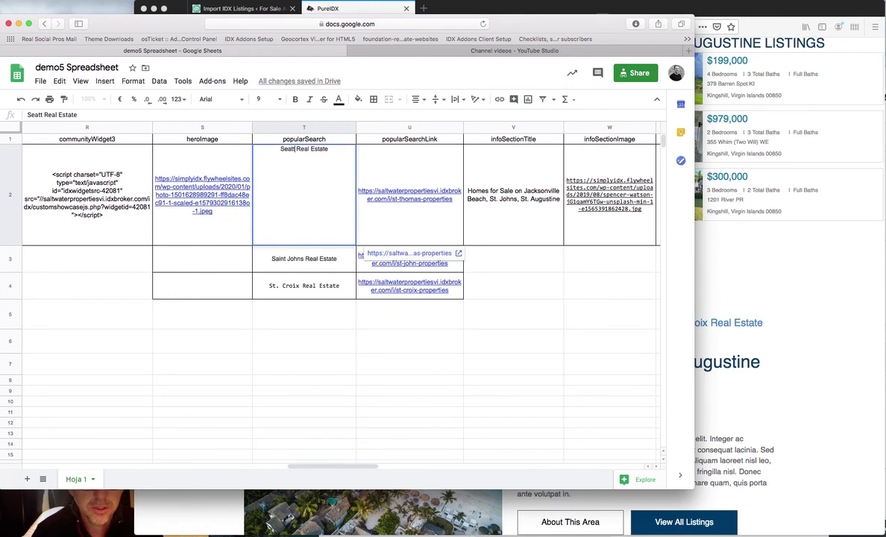
{"action": "left_click", "coordinate": [278, 275]}
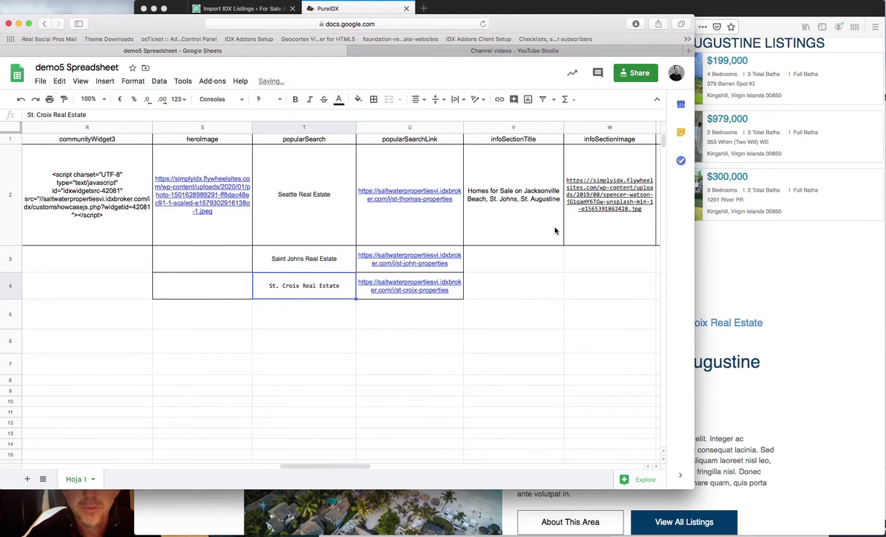
Step: Check the infoSectionTitle, infoSectionImage and infoSectionSubTitle cells against the area section of the demo site in Firefox
{"action": "left_click", "coordinate": [526, 211]}
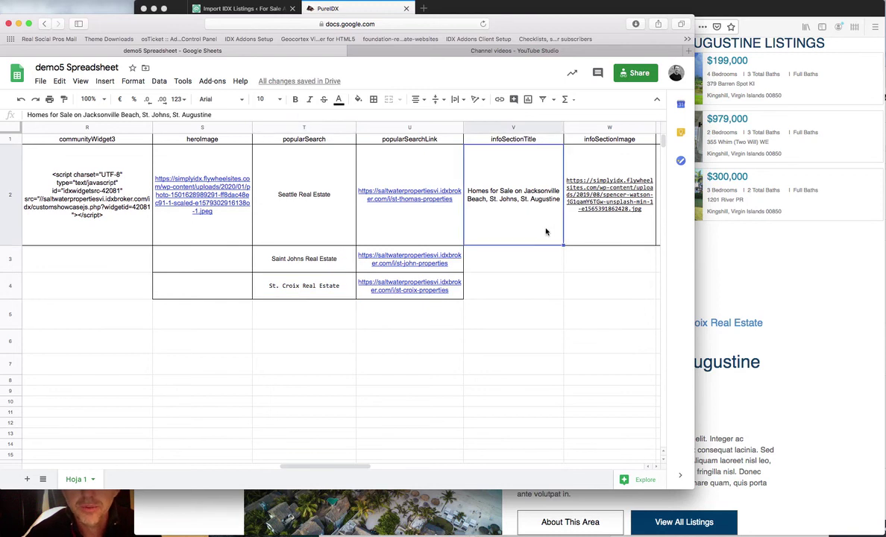
{"action": "key", "text": "Right"}
{"action": "key", "text": "Right"}
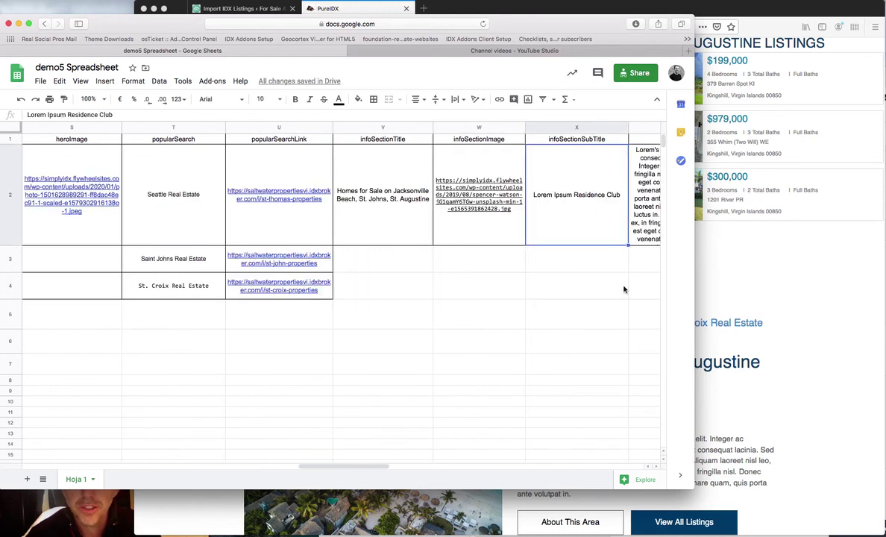
{"action": "left_click", "coordinate": [690, 438]}
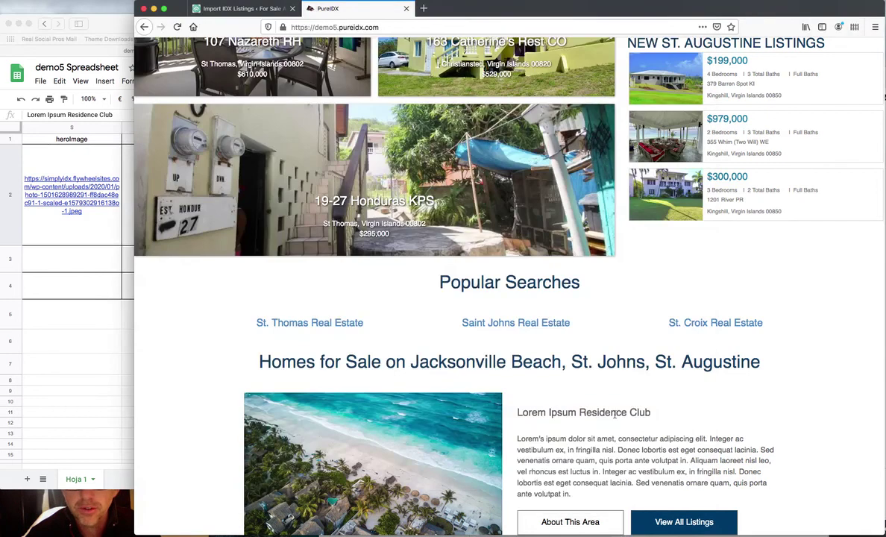
{"action": "key", "text": "super+Tab"}
Step: Change the infoSectionSubTitle value in the spreadsheet to Luxury Residence Club
{"action": "left_click", "coordinate": [571, 193]}
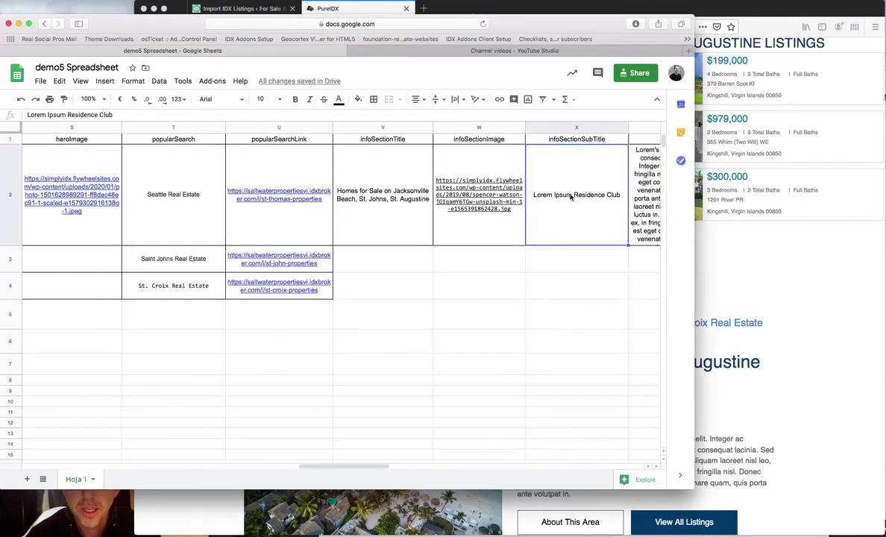
{"action": "double_click", "coordinate": [570, 196]}
{"action": "left_click_drag", "start_coordinate": [571, 150], "coordinate": [537, 149]}
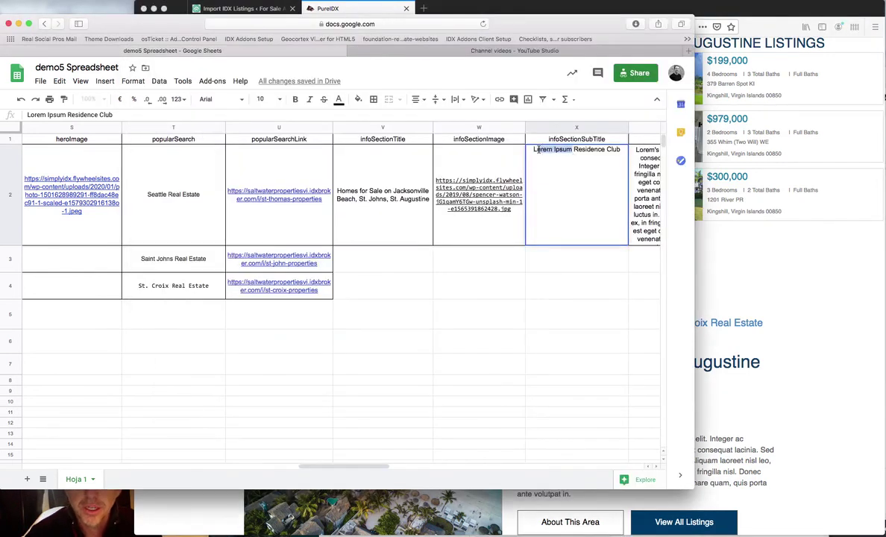
{"action": "type", "text": "Luxury"}
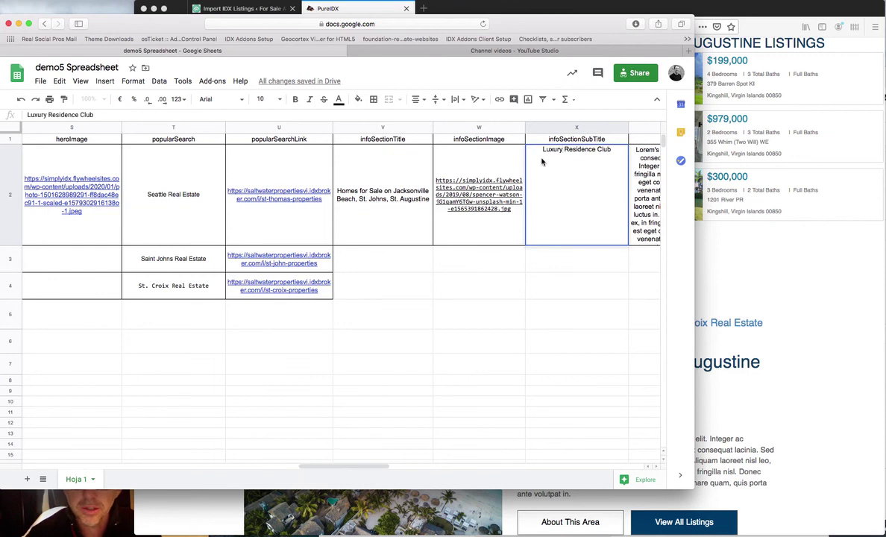
{"action": "left_click", "coordinate": [633, 225]}
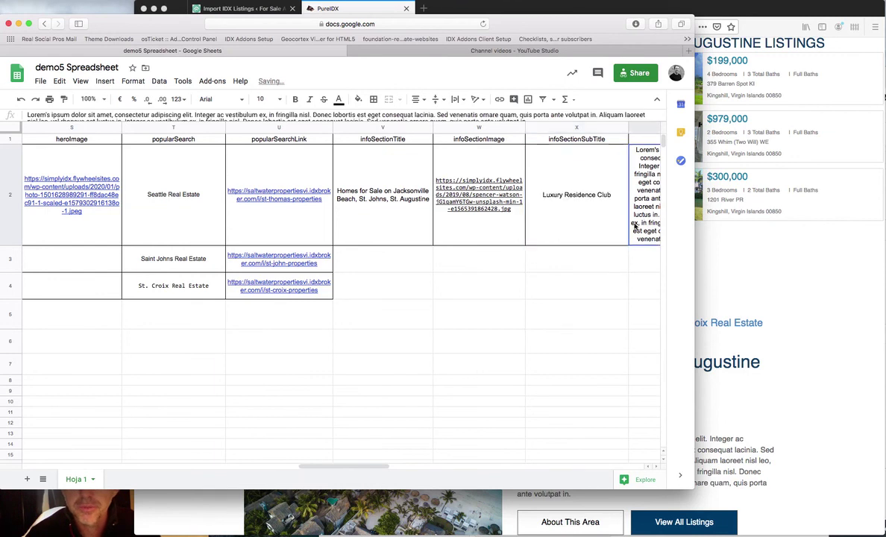
Step: Look through the left and right button text and link cells and the socialMediaIcons column
{"action": "key", "text": "Right"}
{"action": "key", "text": "Right"}
{"action": "key", "text": "Right"}
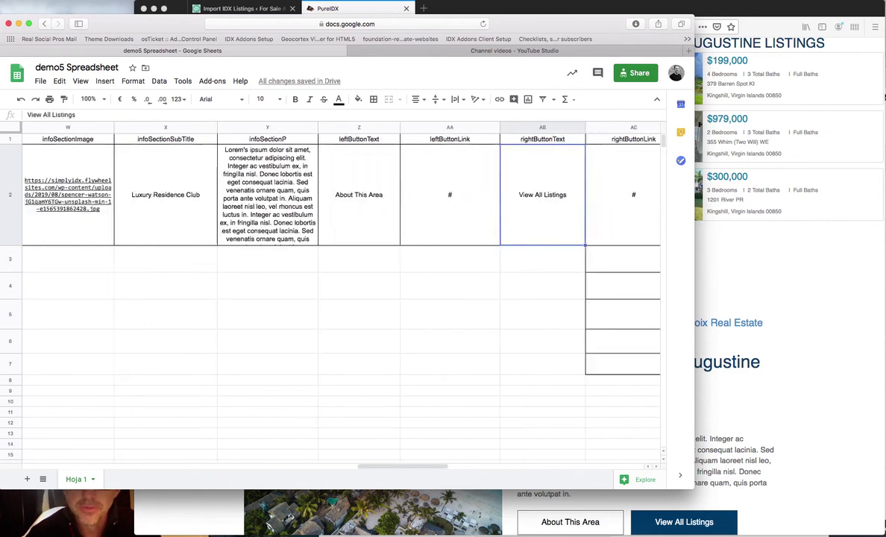
{"action": "key", "text": "Right"}
{"action": "key", "text": "Right"}
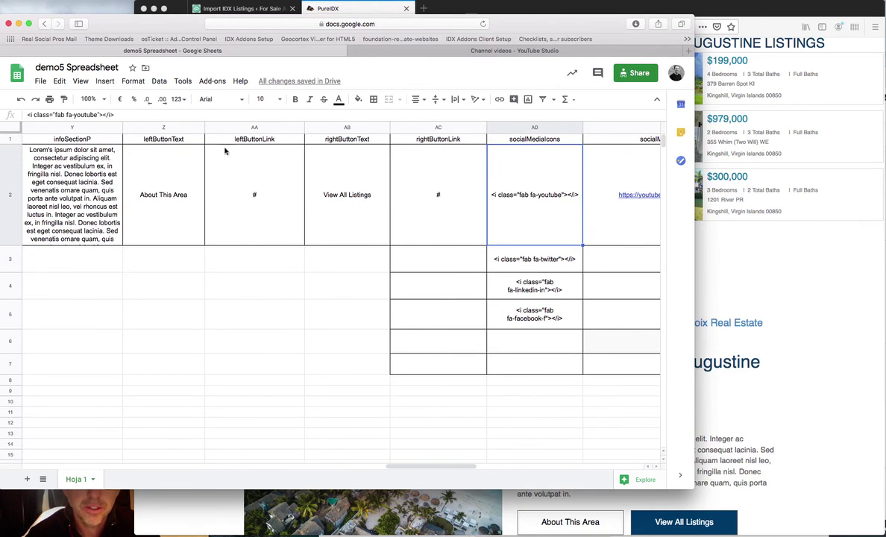
{"action": "left_click", "coordinate": [254, 196]}
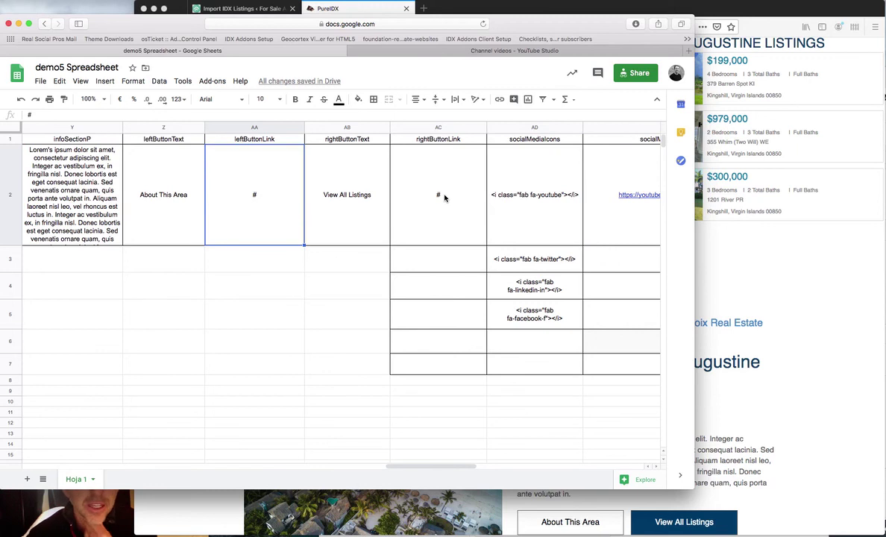
{"action": "left_click_drag", "start_coordinate": [322, 488], "coordinate": [324, 445]}
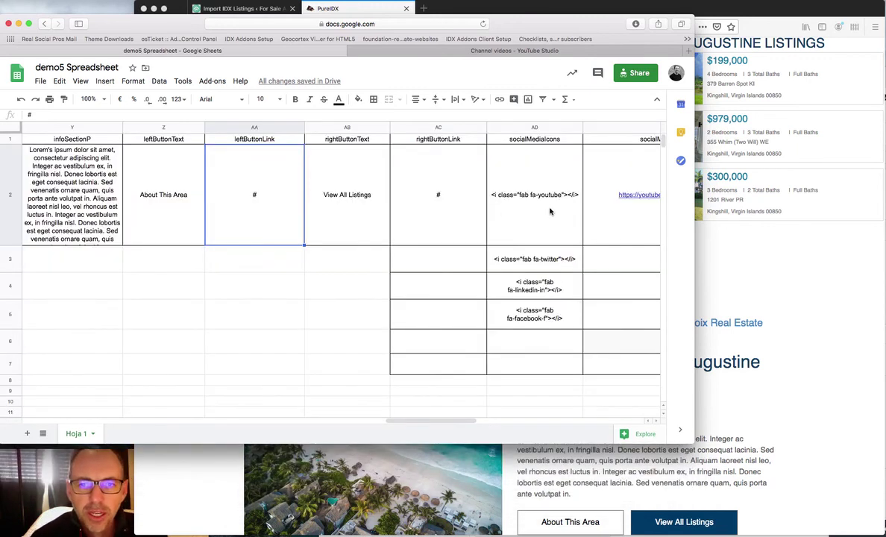
{"action": "scroll", "coordinate": [550, 212], "scroll_direction": "right", "scroll_amount": 3}
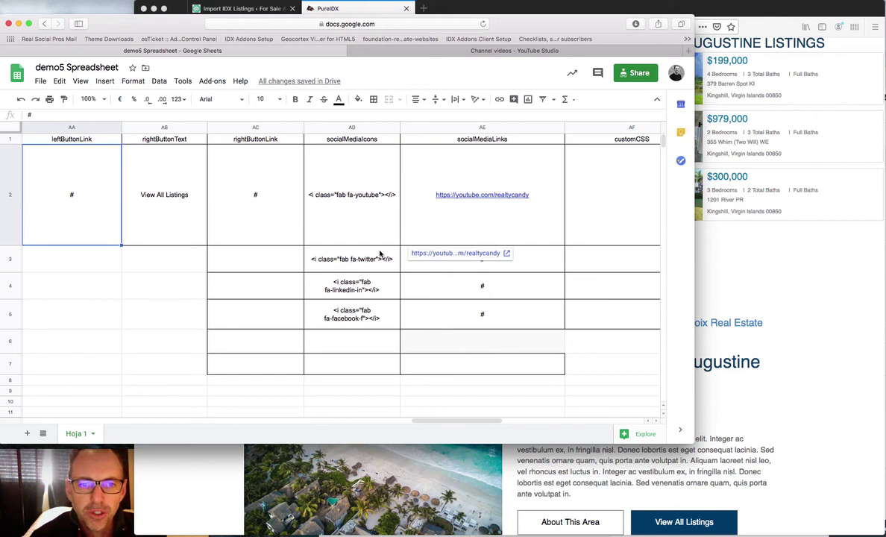
{"action": "double_click", "coordinate": [485, 260]}
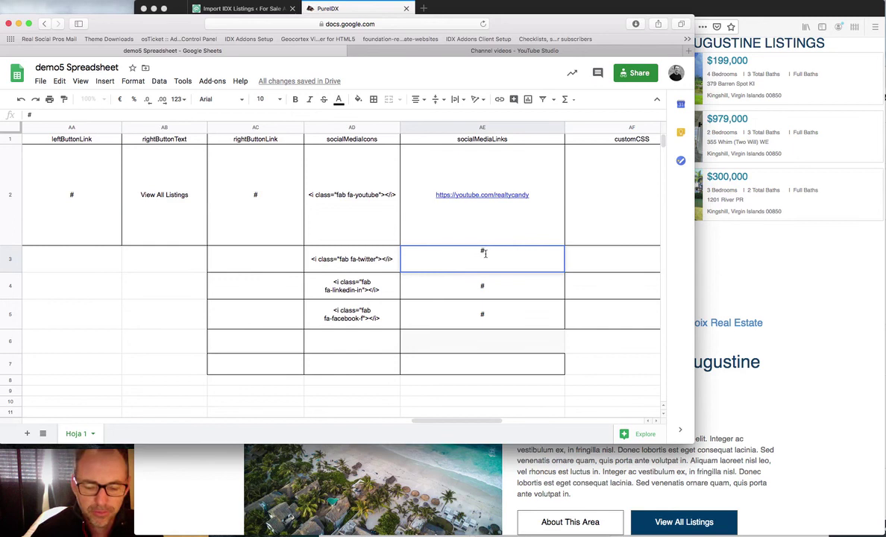
{"action": "type", "text": "https://"}
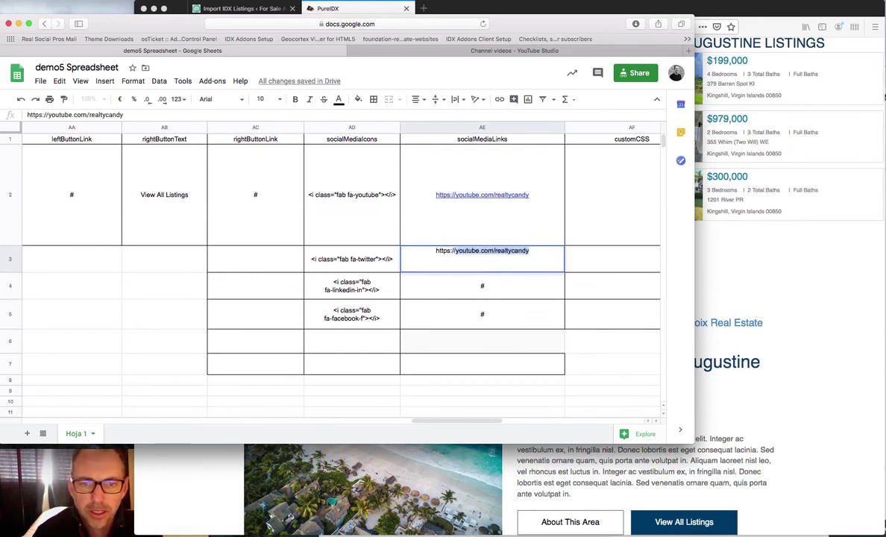
{"action": "type", "text": "twitt"}
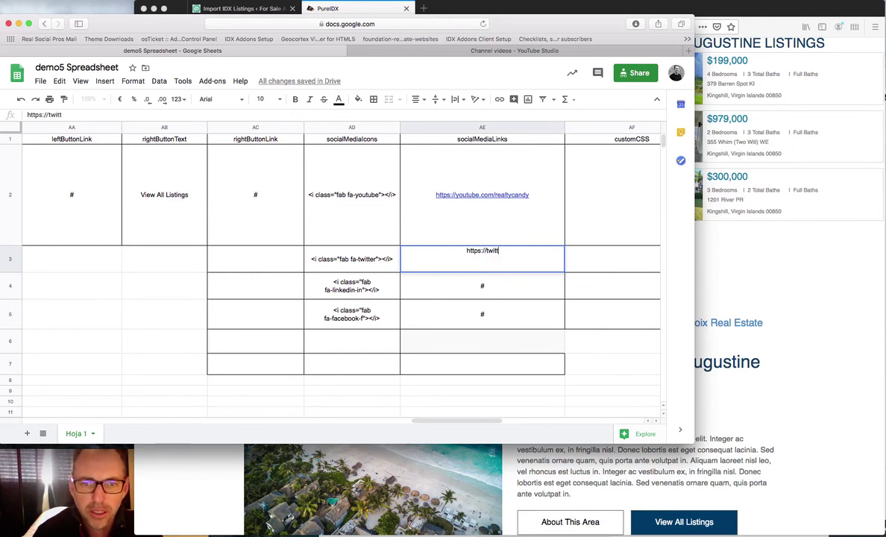
{"action": "type", "text": "er.com"}
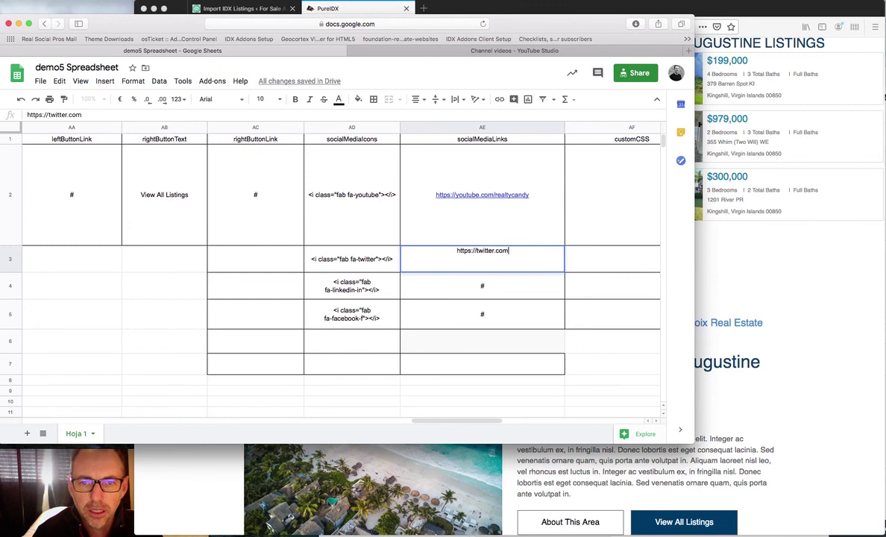
{"action": "type", "text": "/realtycandy"}
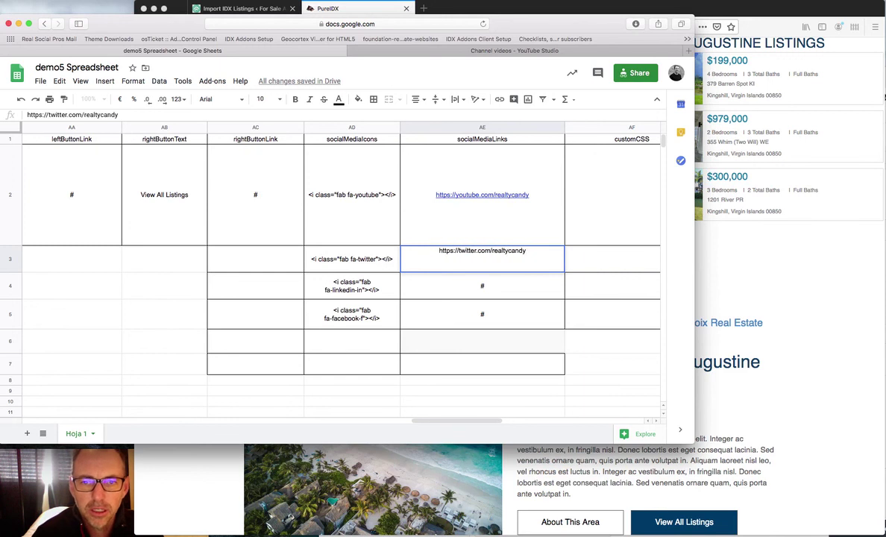
{"action": "key", "text": "Return"}
Step: Append "- Broker" to the name in the first footerMenu entry and check the footerMenuLink and footerRightSection columns
{"action": "left_click", "coordinate": [603, 195]}
{"action": "scroll", "coordinate": [602, 195], "scroll_direction": "right", "scroll_amount": 5}
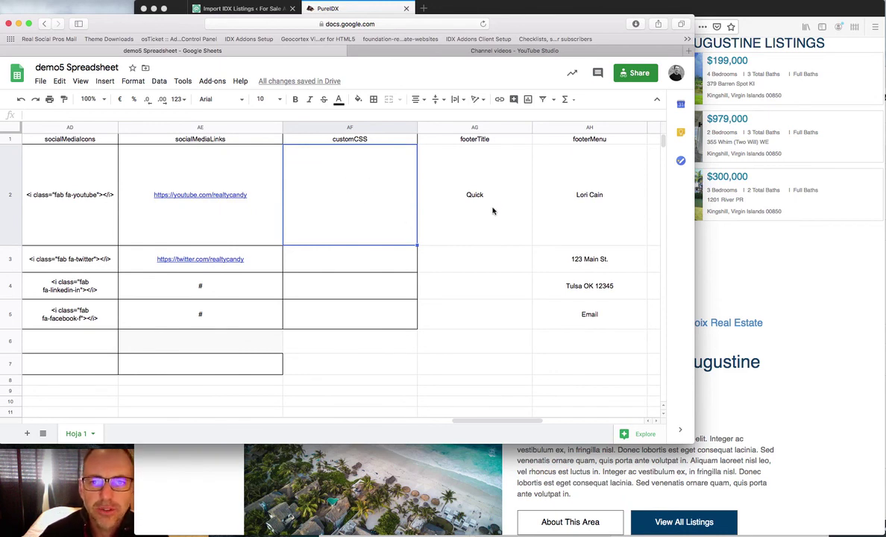
{"action": "double_click", "coordinate": [586, 194]}
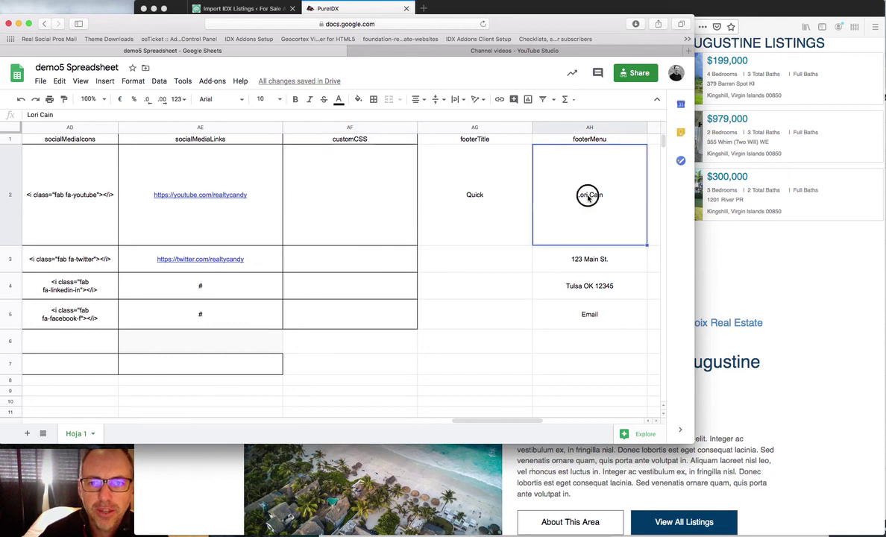
{"action": "double_click", "coordinate": [590, 150]}
{"action": "left_click", "coordinate": [606, 149]}
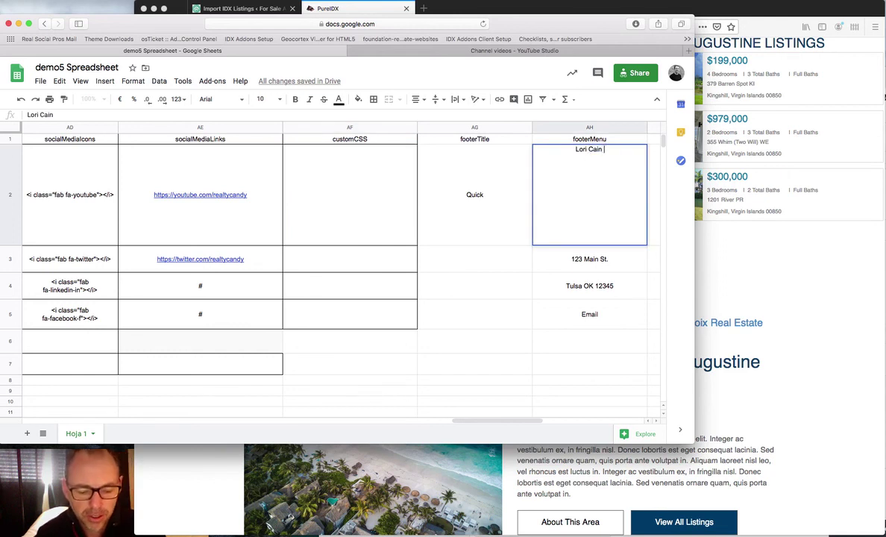
{"action": "type", "text": "- Broker"}
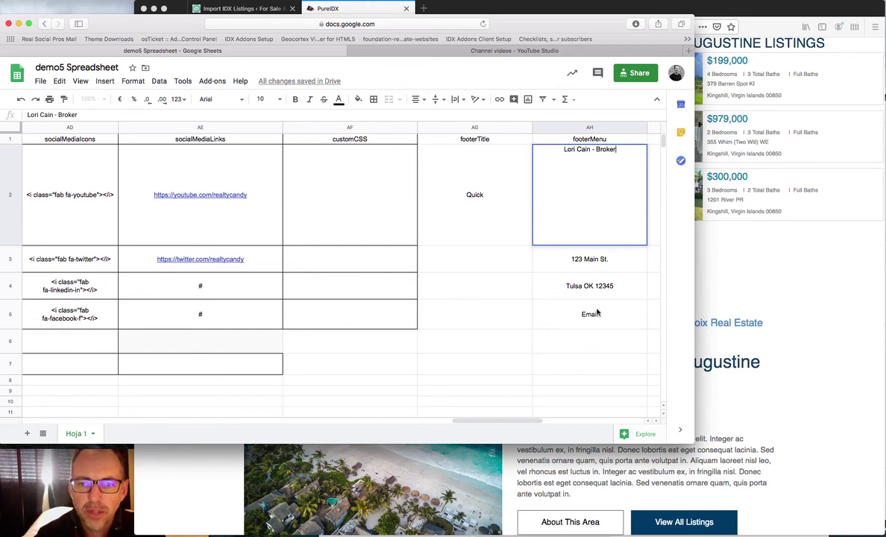
{"action": "key", "text": "Return"}
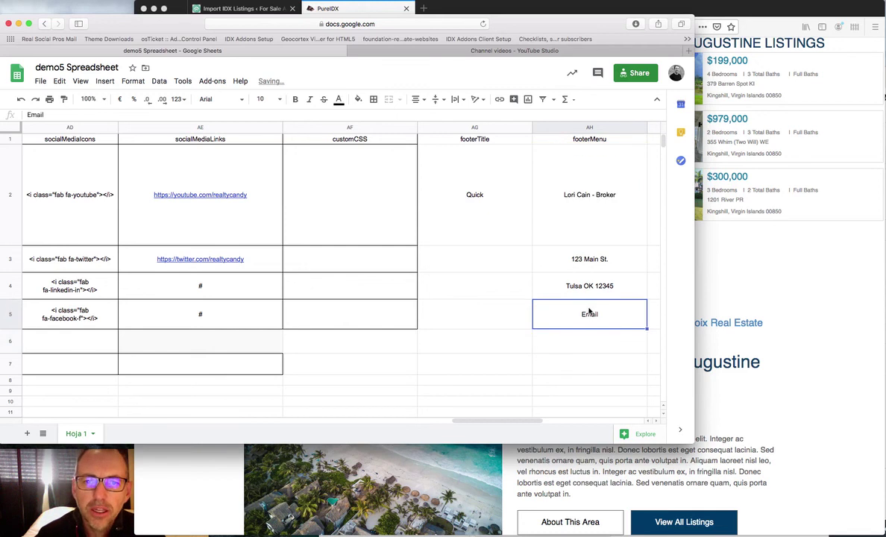
{"action": "key", "text": "Right"}
{"action": "key", "text": "Right"}
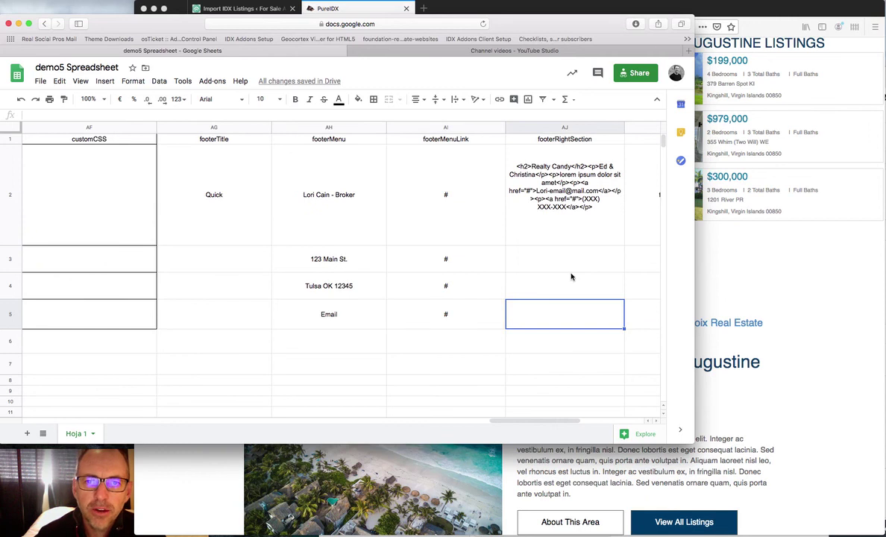
Step: Check the row 2 entries for footerRightSection, callButtonLink, messageButtonLink and googleAnalyticsToken in the spreadsheet
{"action": "left_click", "coordinate": [559, 164]}
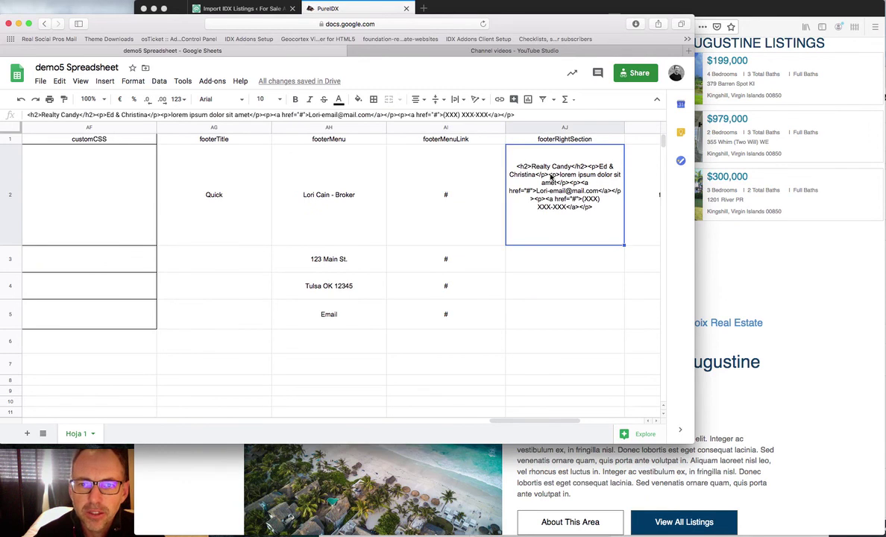
{"action": "scroll", "coordinate": [584, 220], "scroll_direction": "right", "scroll_amount": 5}
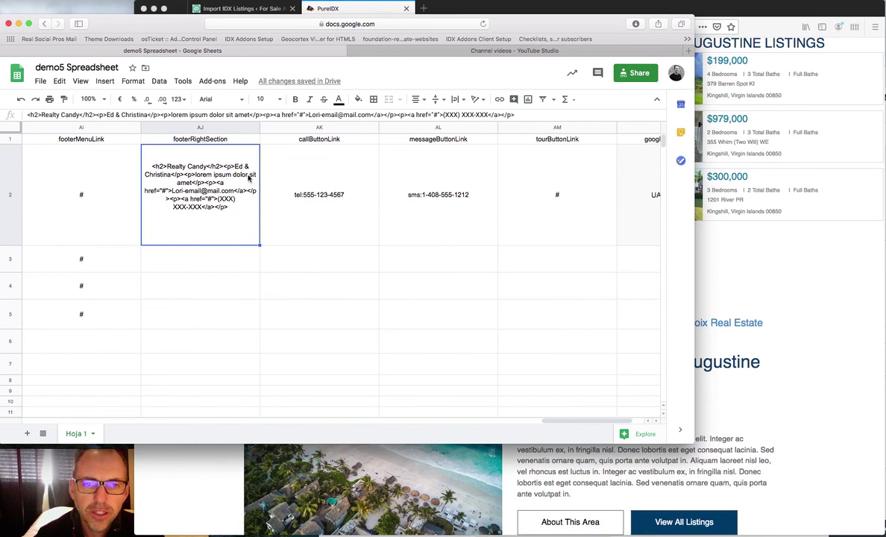
{"action": "left_click", "coordinate": [309, 191]}
{"action": "left_click", "coordinate": [455, 205]}
{"action": "scroll", "coordinate": [542, 215], "scroll_direction": "right", "scroll_amount": 2}
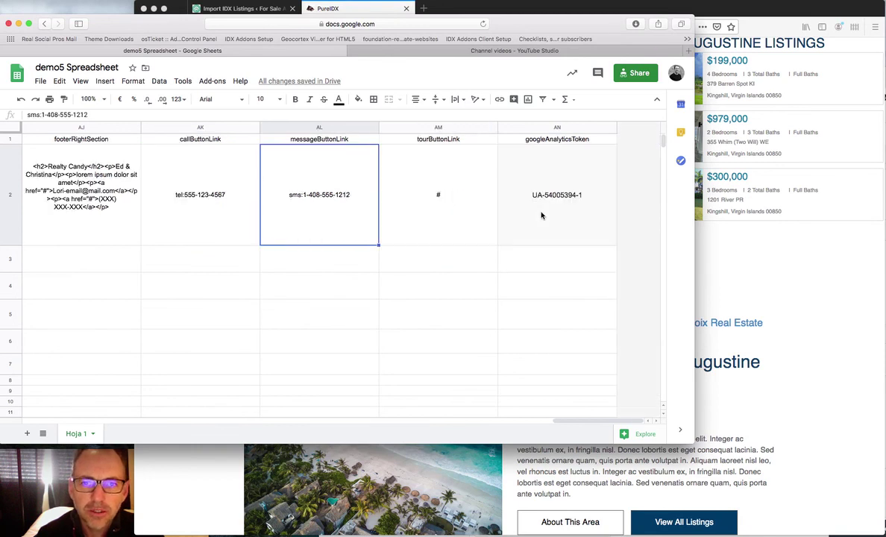
{"action": "left_click", "coordinate": [542, 208]}
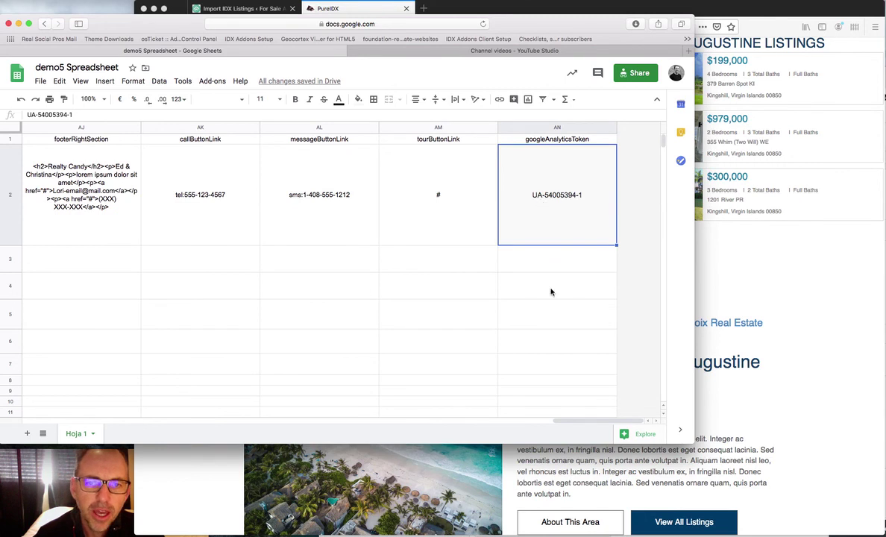
Step: Switch to the demo5.pureidx.com browser window, reload the site and check its Popular Searches, info section subtitle and footer
{"action": "left_click", "coordinate": [794, 398]}
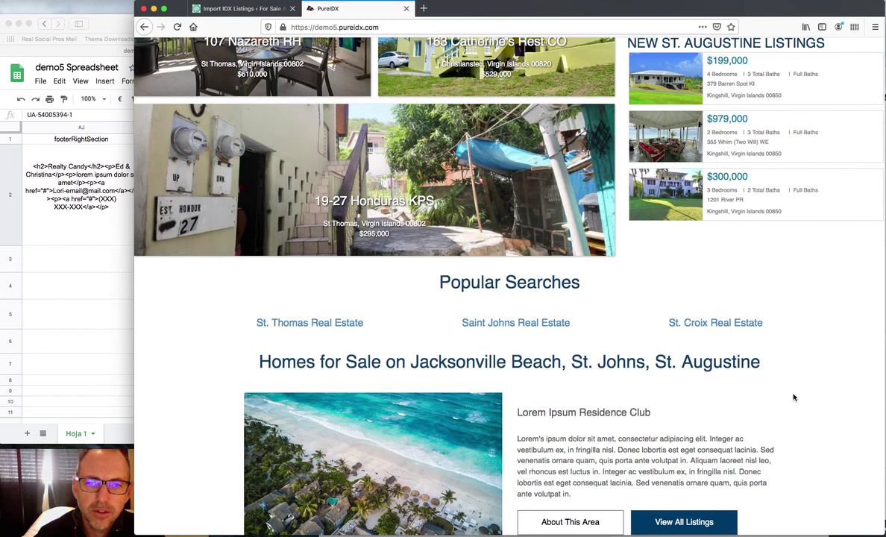
{"action": "scroll", "coordinate": [656, 303], "scroll_direction": "up", "scroll_amount": 2}
{"action": "scroll", "coordinate": [656, 304], "scroll_direction": "up", "scroll_amount": 1}
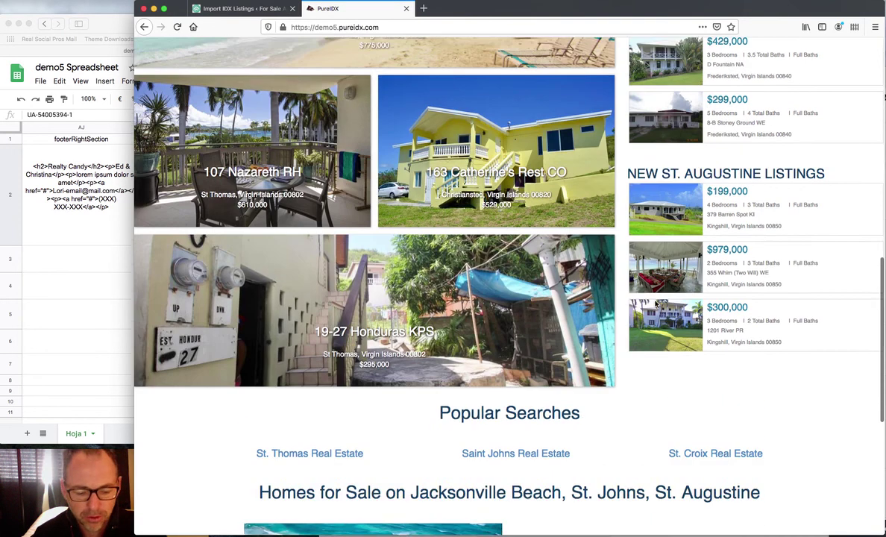
{"action": "key", "text": "super+r"}
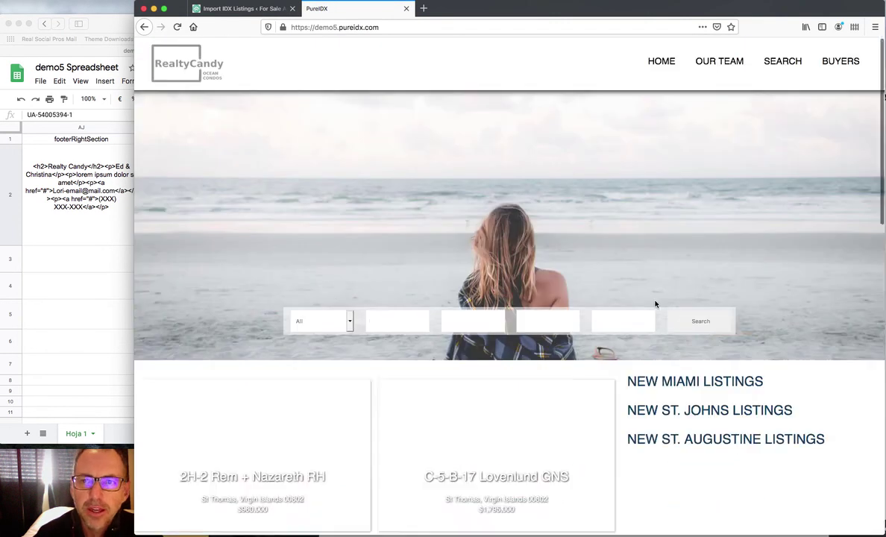
{"action": "scroll", "coordinate": [656, 303], "scroll_direction": "down", "scroll_amount": 5}
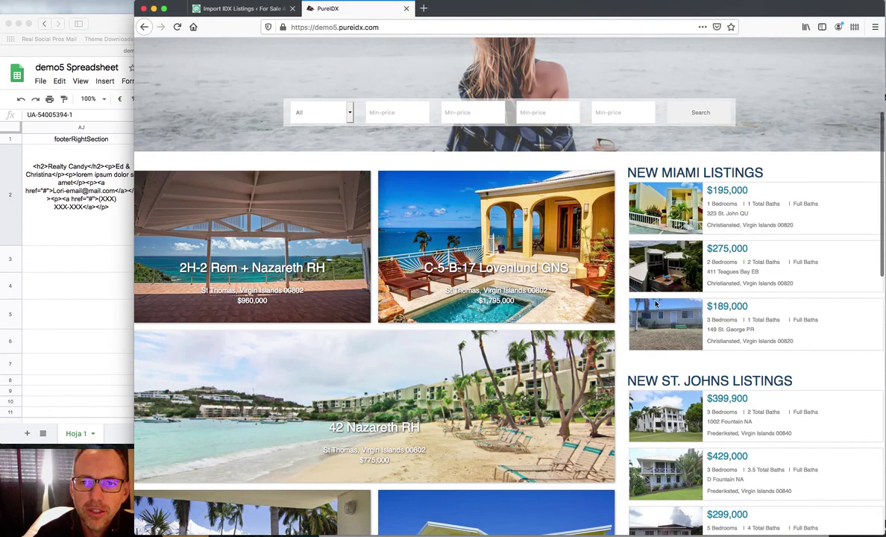
{"action": "scroll", "coordinate": [641, 365], "scroll_direction": "down", "scroll_amount": 5}
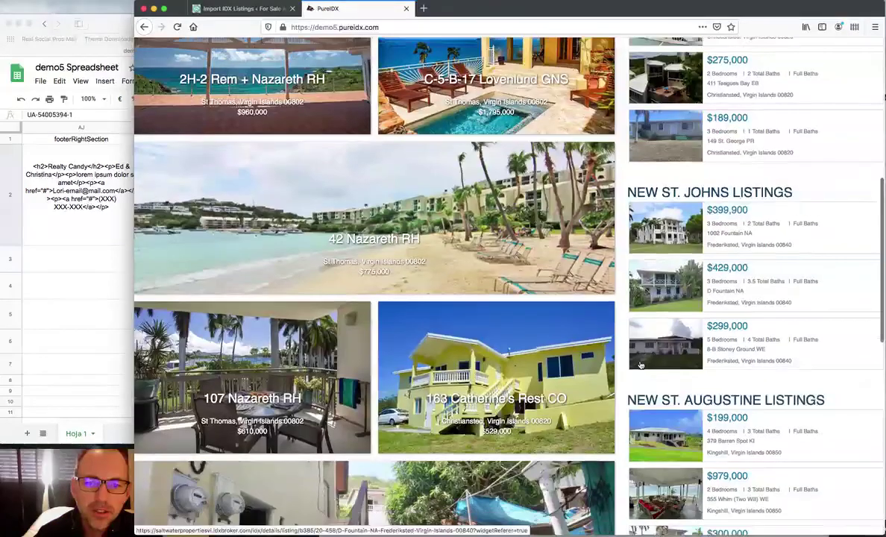
{"action": "scroll", "coordinate": [640, 365], "scroll_direction": "down", "scroll_amount": 10}
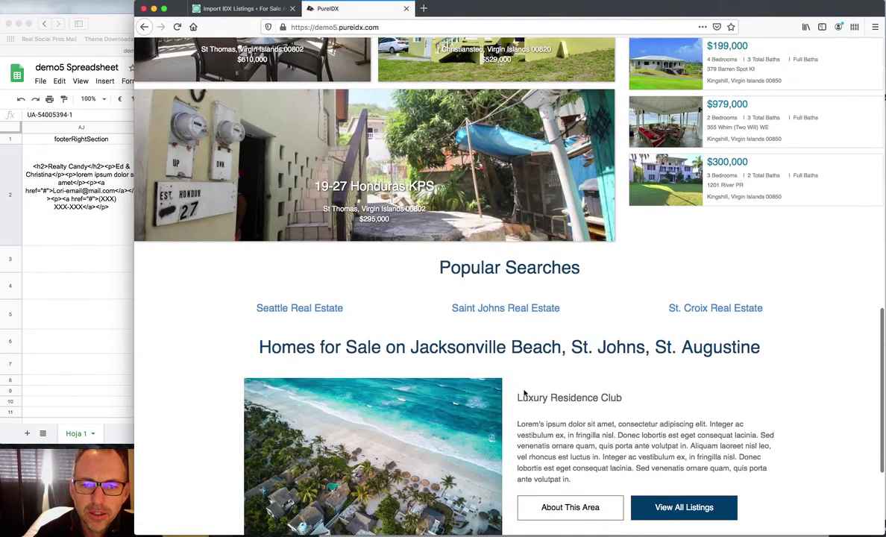
{"action": "scroll", "coordinate": [525, 398], "scroll_direction": "down", "scroll_amount": 5}
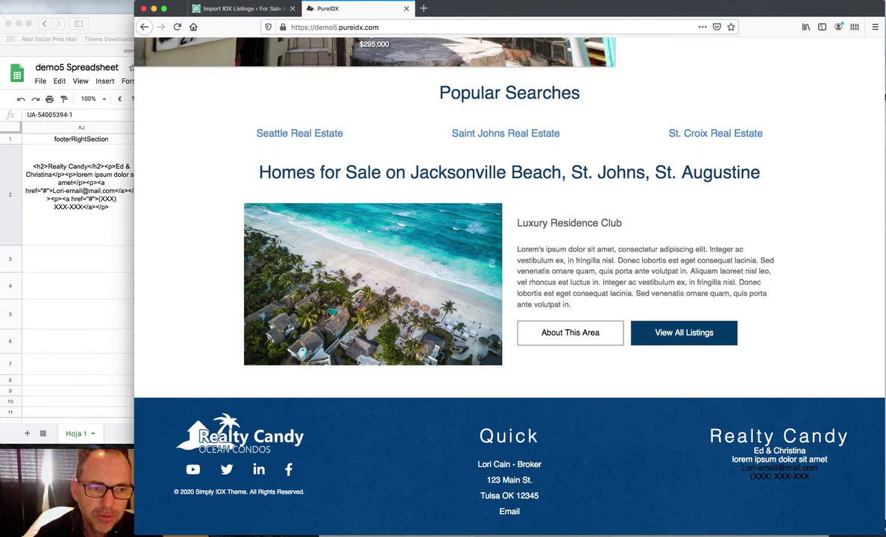
Step: Open the demo5 spreadsheet's version history, preview the April 14, 9:53 AM version and return to the sheet without restoring it
{"action": "left_click", "coordinate": [71, 269]}
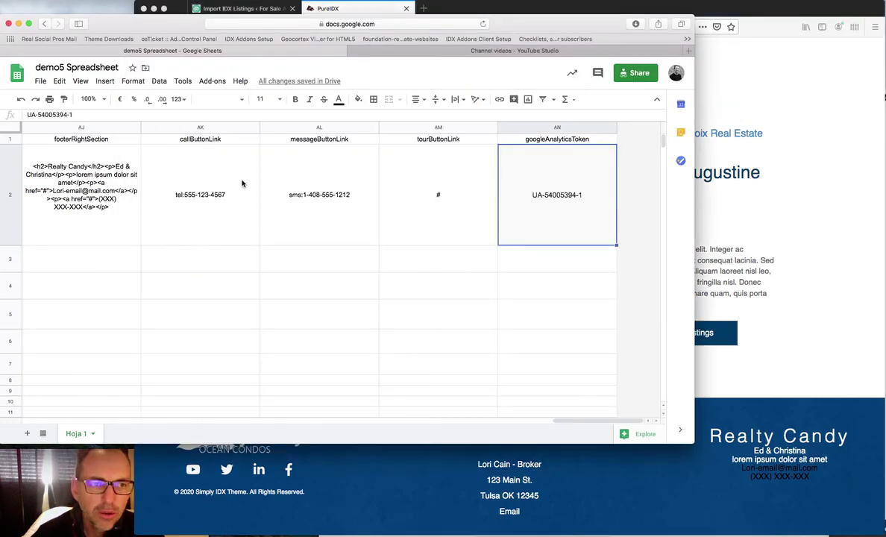
{"action": "left_click", "coordinate": [315, 82]}
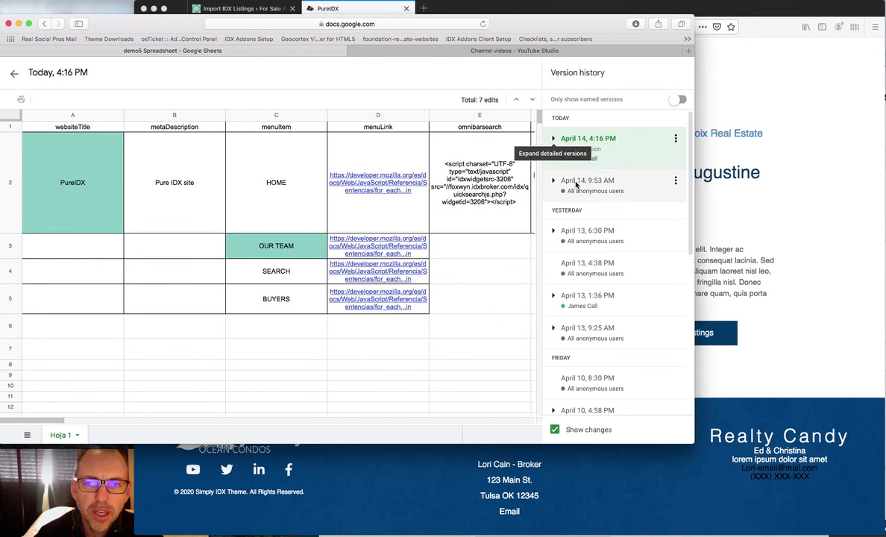
{"action": "left_click", "coordinate": [676, 181]}
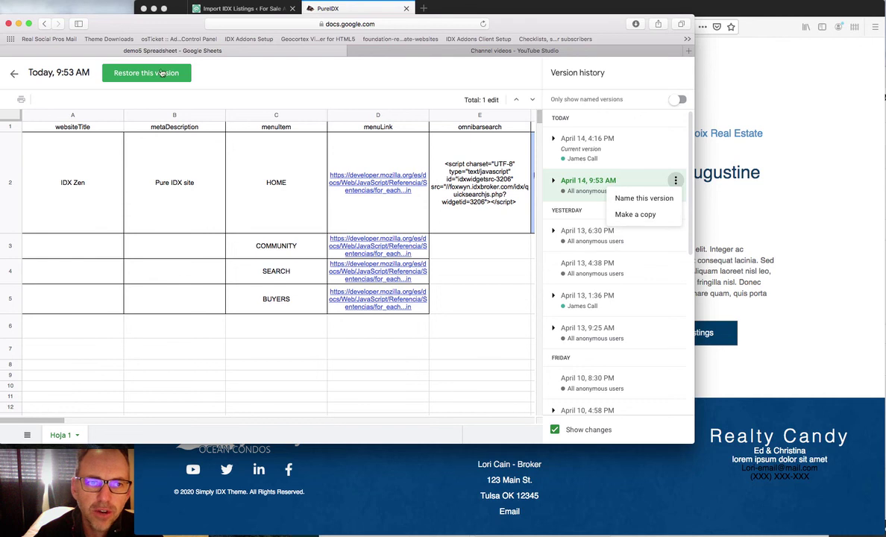
{"action": "left_click", "coordinate": [323, 75]}
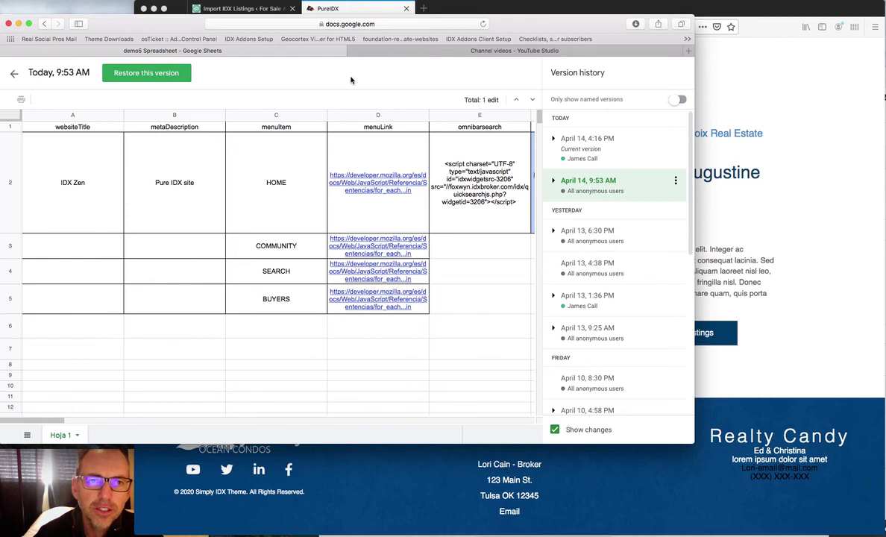
{"action": "left_click", "coordinate": [13, 77]}
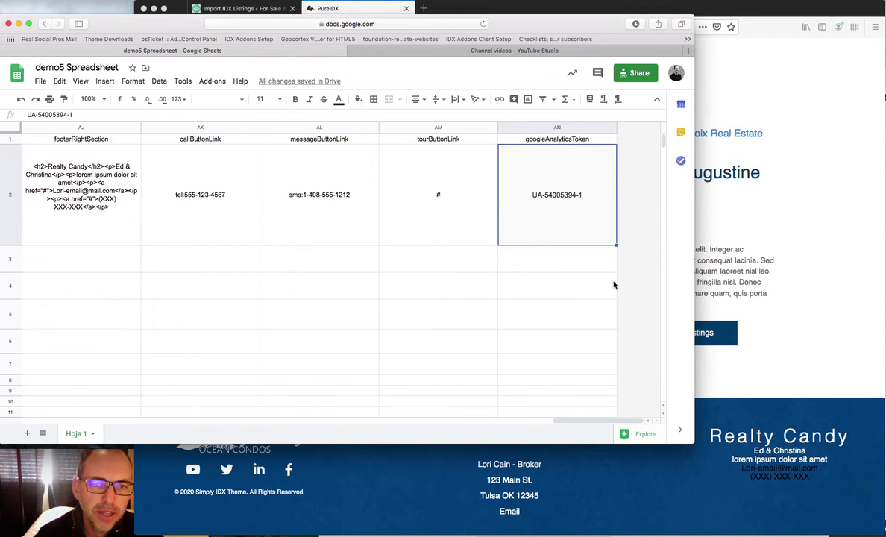
Step: Switch back to the demo website and review the home page from the footer up to the header
{"action": "left_click", "coordinate": [806, 302]}
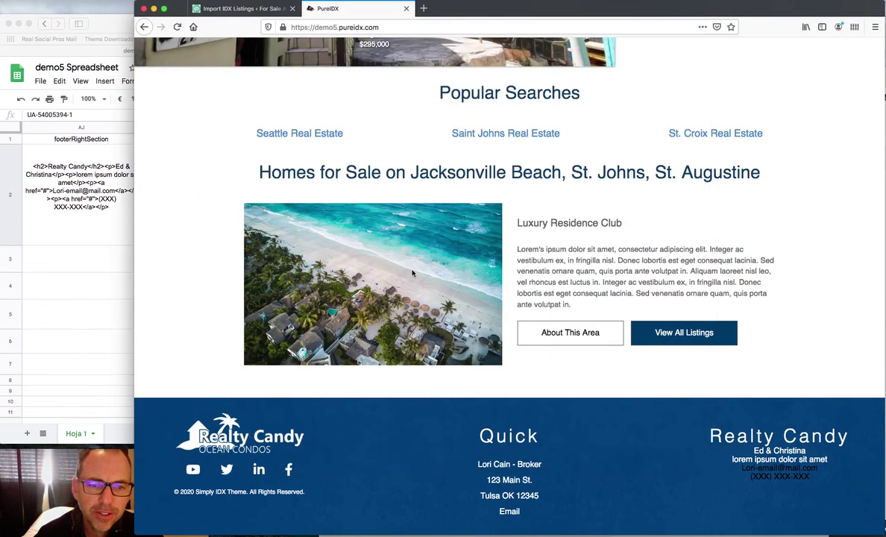
{"action": "scroll", "coordinate": [413, 274], "scroll_direction": "up", "scroll_amount": 5}
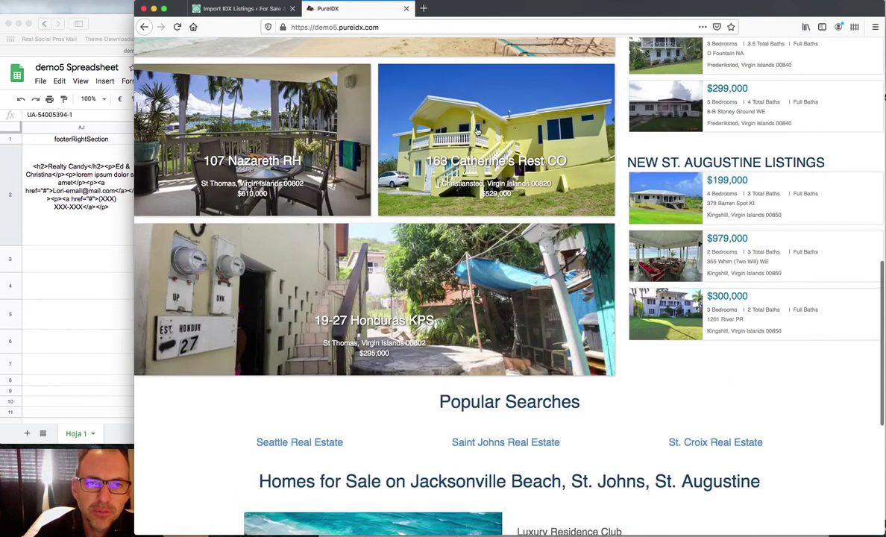
{"action": "scroll", "coordinate": [440, 350], "scroll_direction": "up", "scroll_amount": 10}
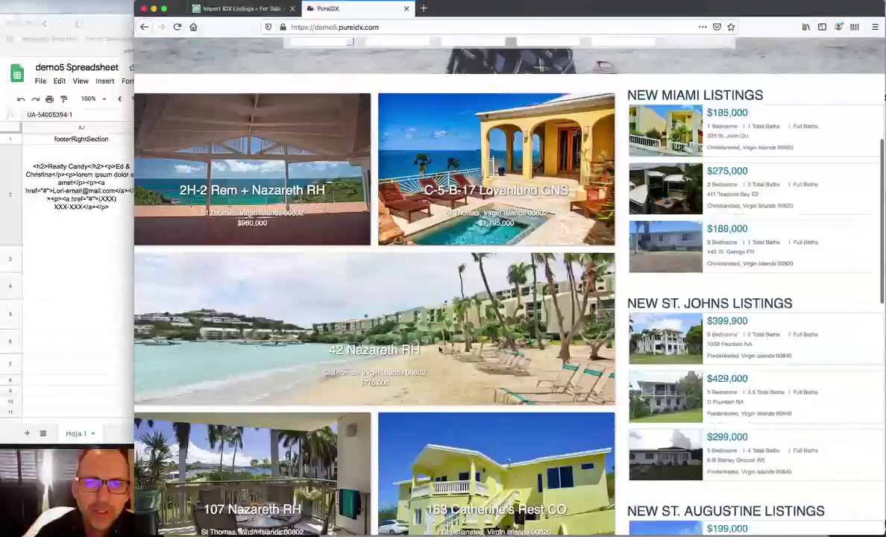
{"action": "scroll", "coordinate": [440, 350], "scroll_direction": "down", "scroll_amount": 2}
{"action": "scroll", "coordinate": [439, 352], "scroll_direction": "up", "scroll_amount": 5}
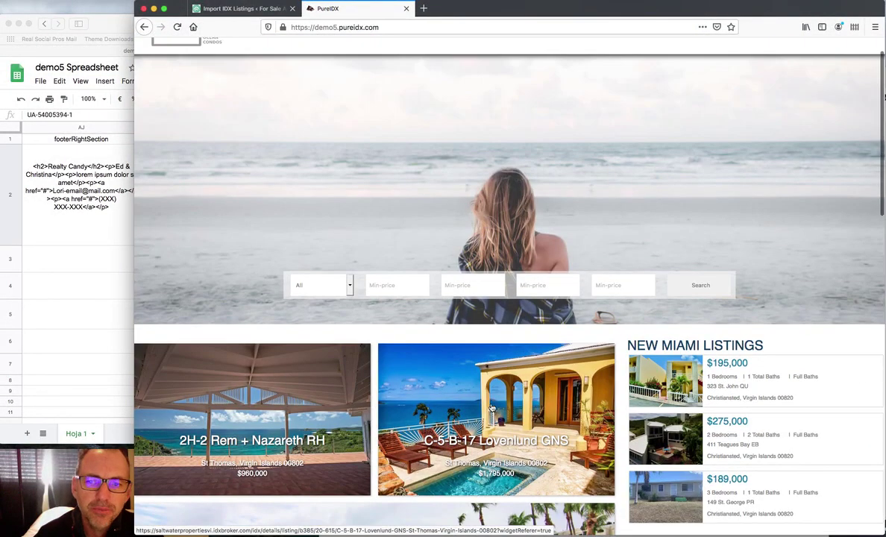
{"action": "scroll", "coordinate": [491, 407], "scroll_direction": "up", "scroll_amount": 1}
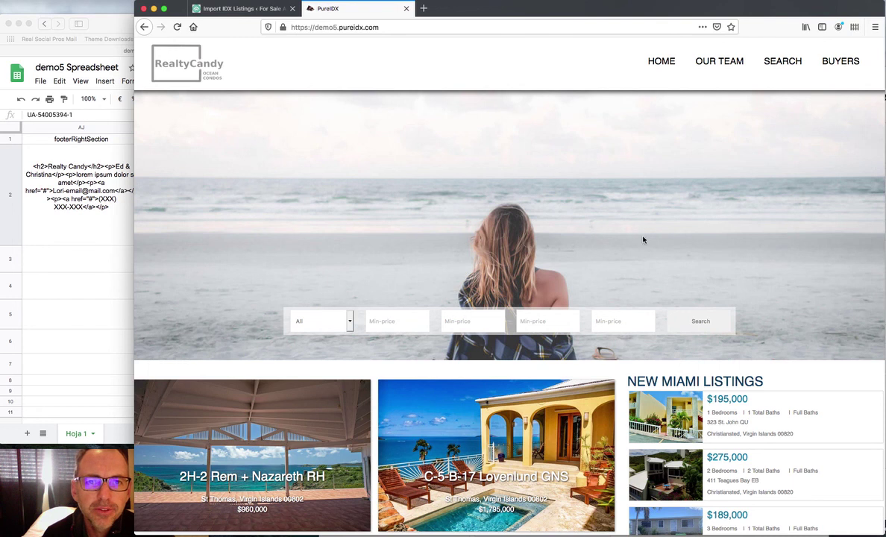
Step: Open the Simply IDX Theme new page form at simplyidx.flywheelsites.com/new-page-form/ in a new browser tab
{"action": "left_click", "coordinate": [424, 9]}
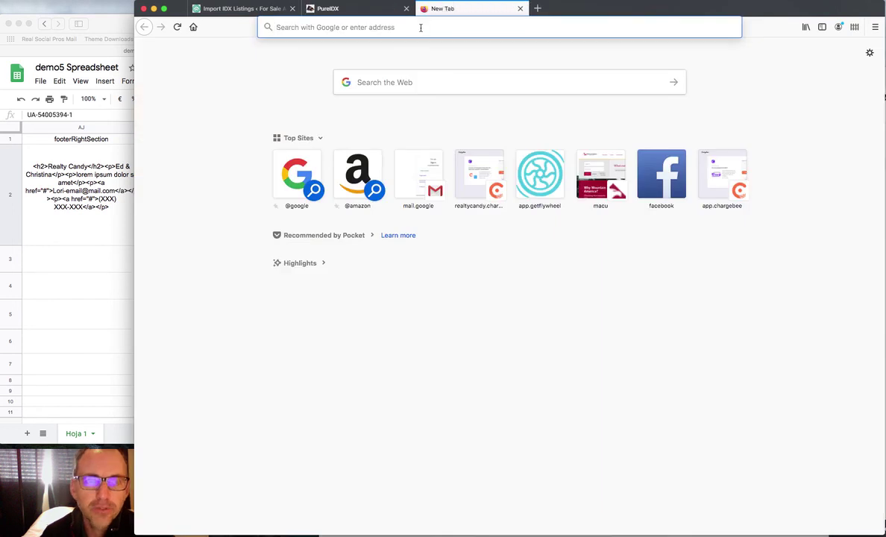
{"action": "type", "text": "simply"}
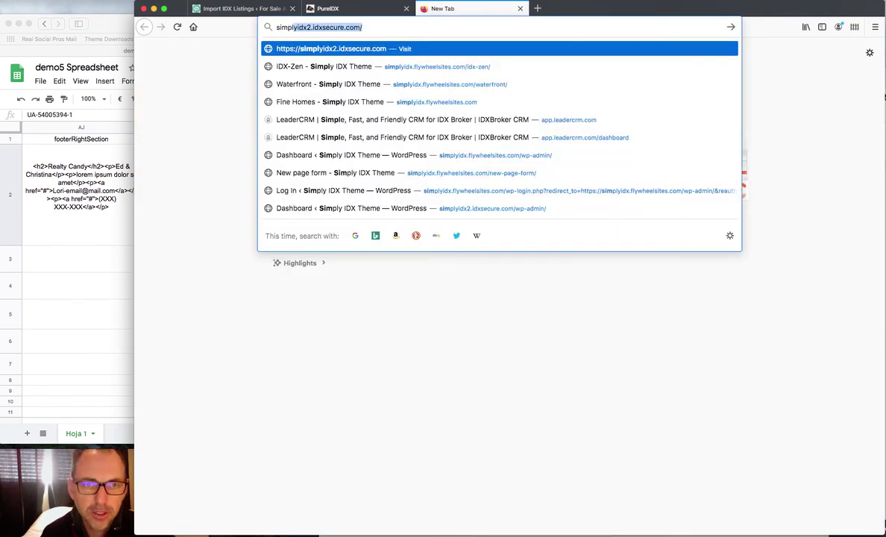
{"action": "key", "text": "Down"}
{"action": "key", "text": "Down"}
{"action": "key", "text": "Down"}
{"action": "key", "text": "Down"}
{"action": "key", "text": "Down"}
{"action": "key", "text": "Down"}
{"action": "key", "text": "Down"}
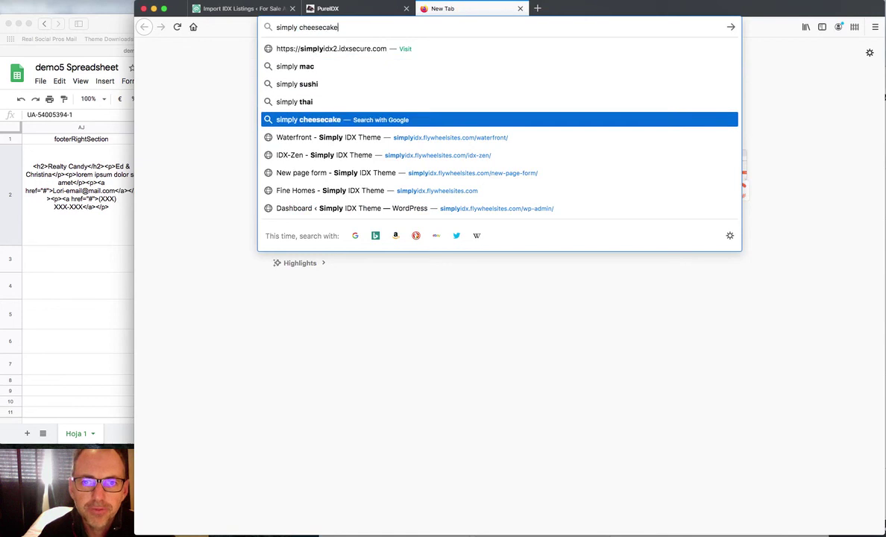
{"action": "key", "text": "Return"}
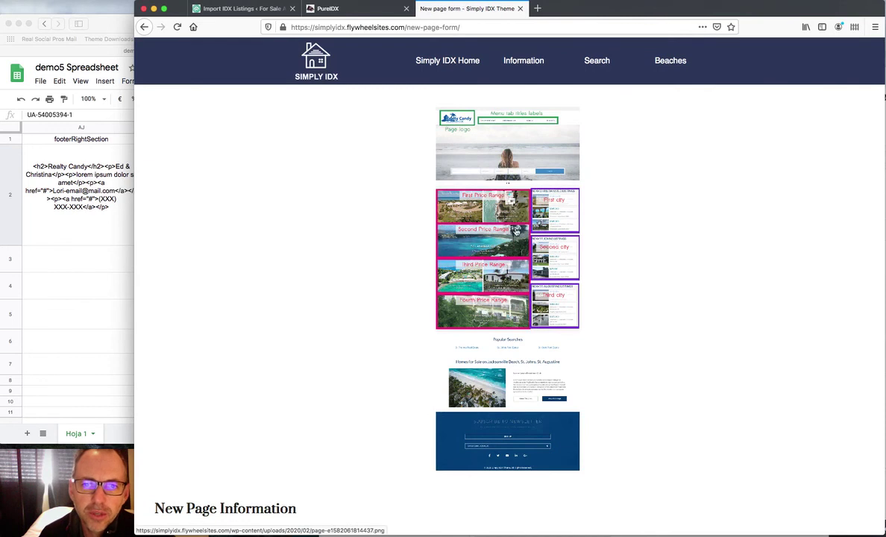
Step: Look through the new page form's contact, social media, city, price range, slider image and paragraph fields
{"action": "scroll", "coordinate": [484, 224], "scroll_direction": "down", "scroll_amount": 5}
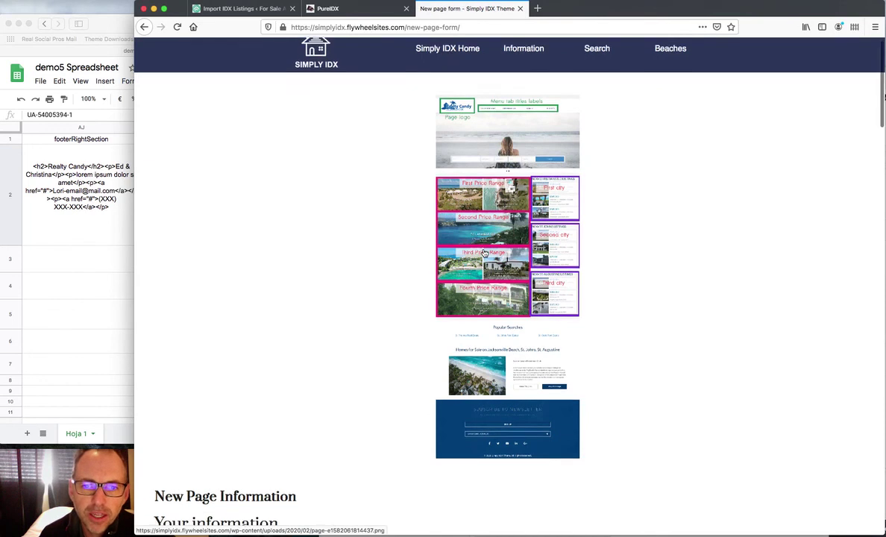
{"action": "scroll", "coordinate": [484, 253], "scroll_direction": "down", "scroll_amount": 4}
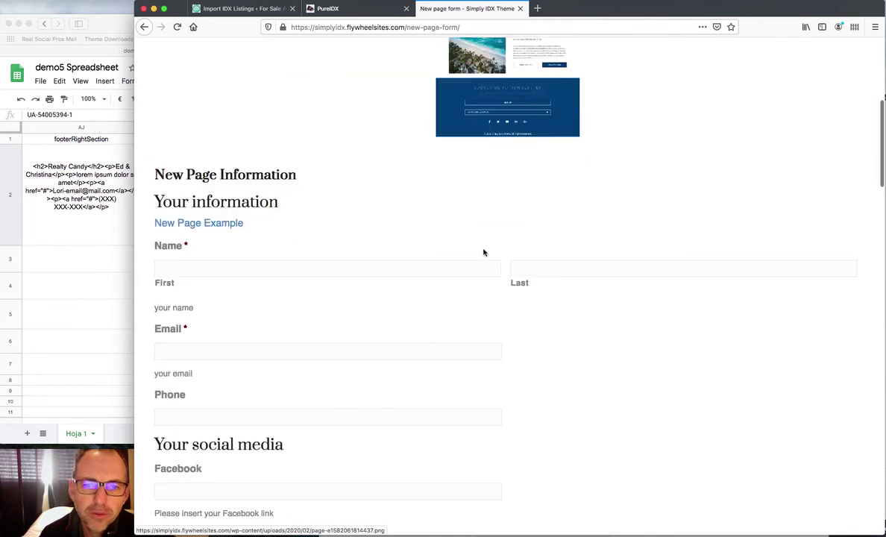
{"action": "scroll", "coordinate": [337, 320], "scroll_direction": "down", "scroll_amount": 15}
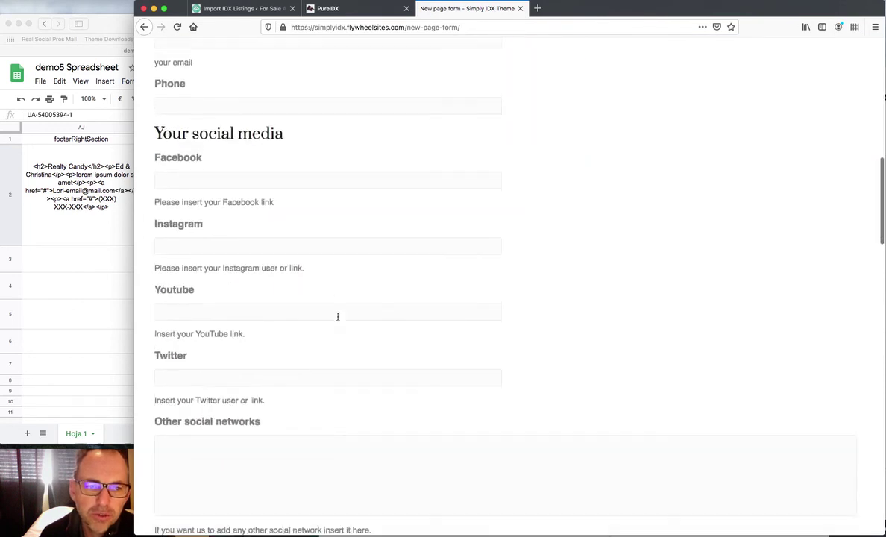
{"action": "scroll", "coordinate": [337, 319], "scroll_direction": "down", "scroll_amount": 18}
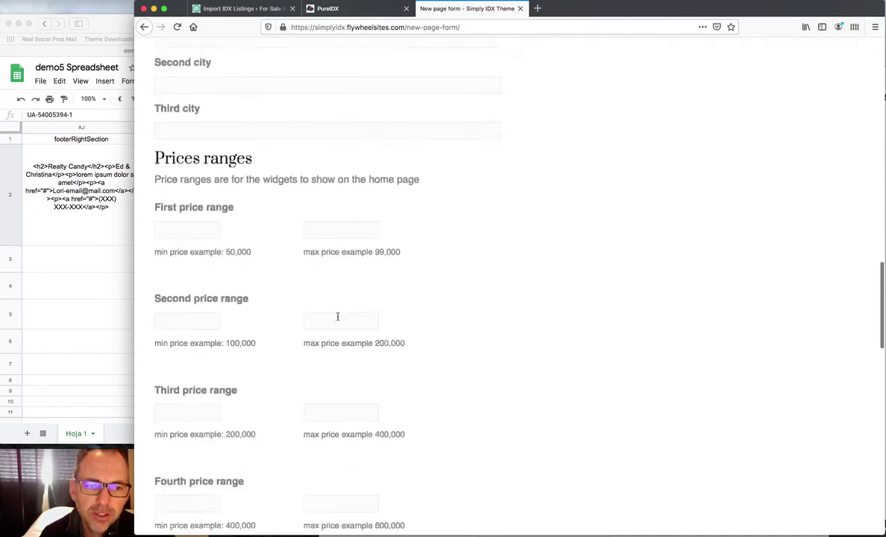
{"action": "scroll", "coordinate": [337, 316], "scroll_direction": "down", "scroll_amount": 11}
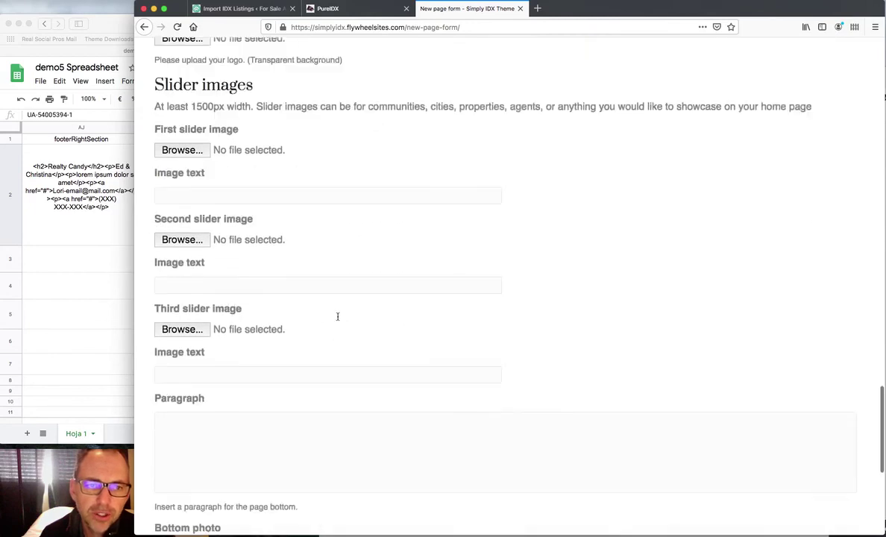
{"action": "scroll", "coordinate": [337, 317], "scroll_direction": "up", "scroll_amount": 20}
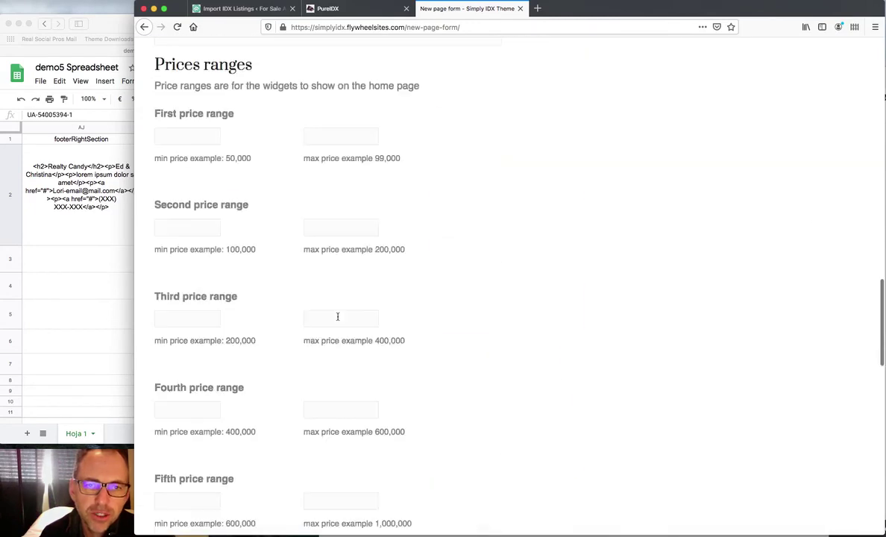